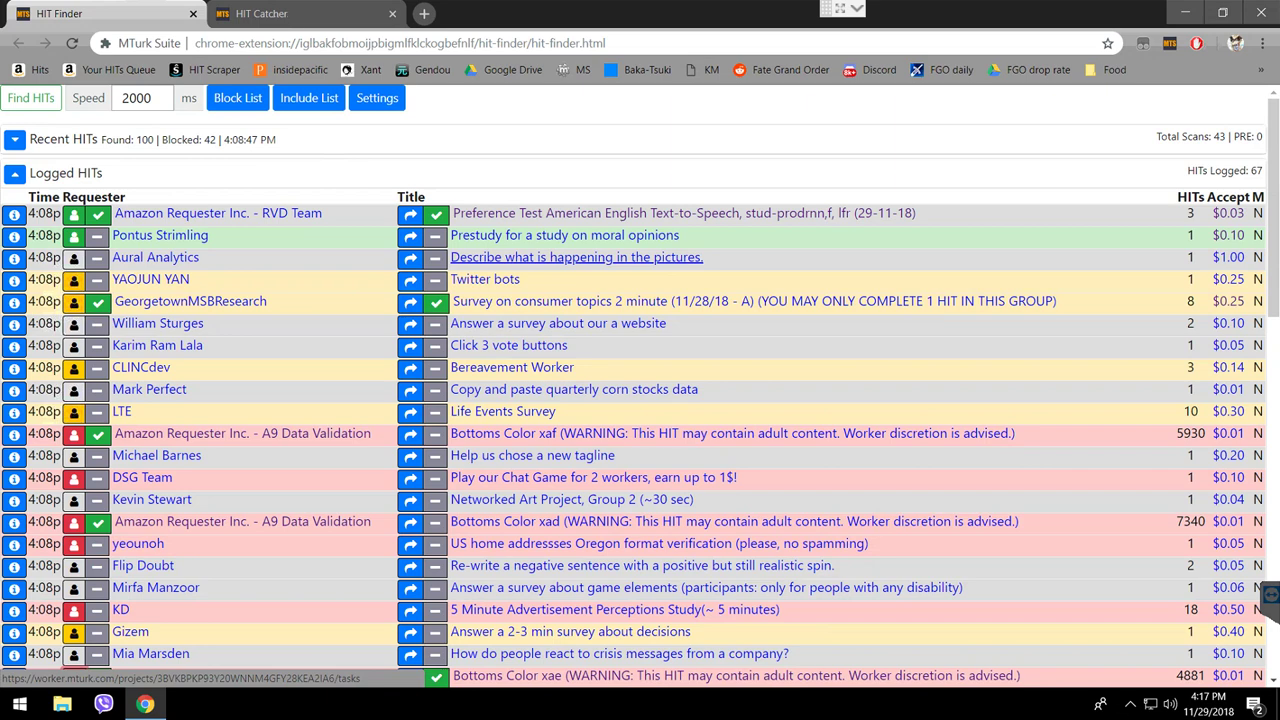
# - Open a new tab and close the old HIT Catcher and HIT Finder pages
pyautogui.hotkey('ctrl', 't')
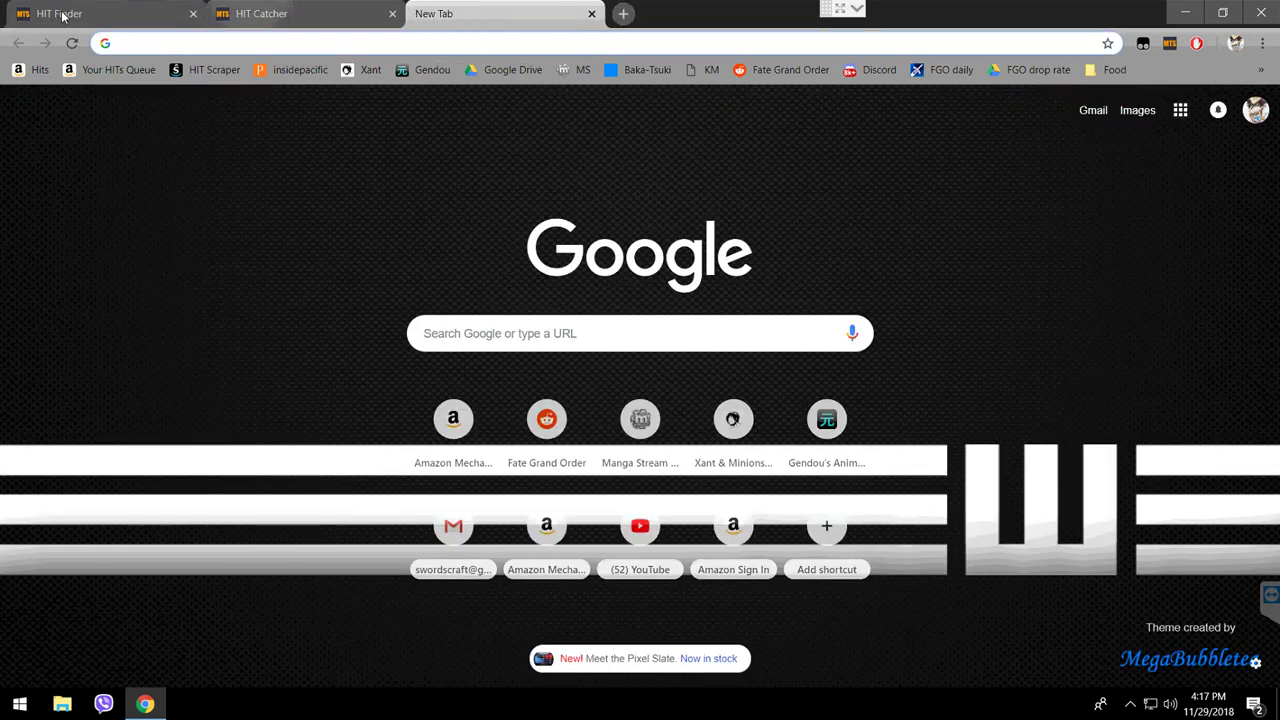
pyautogui.middleClick(250, 14)
pyautogui.middleClick(162, 16)
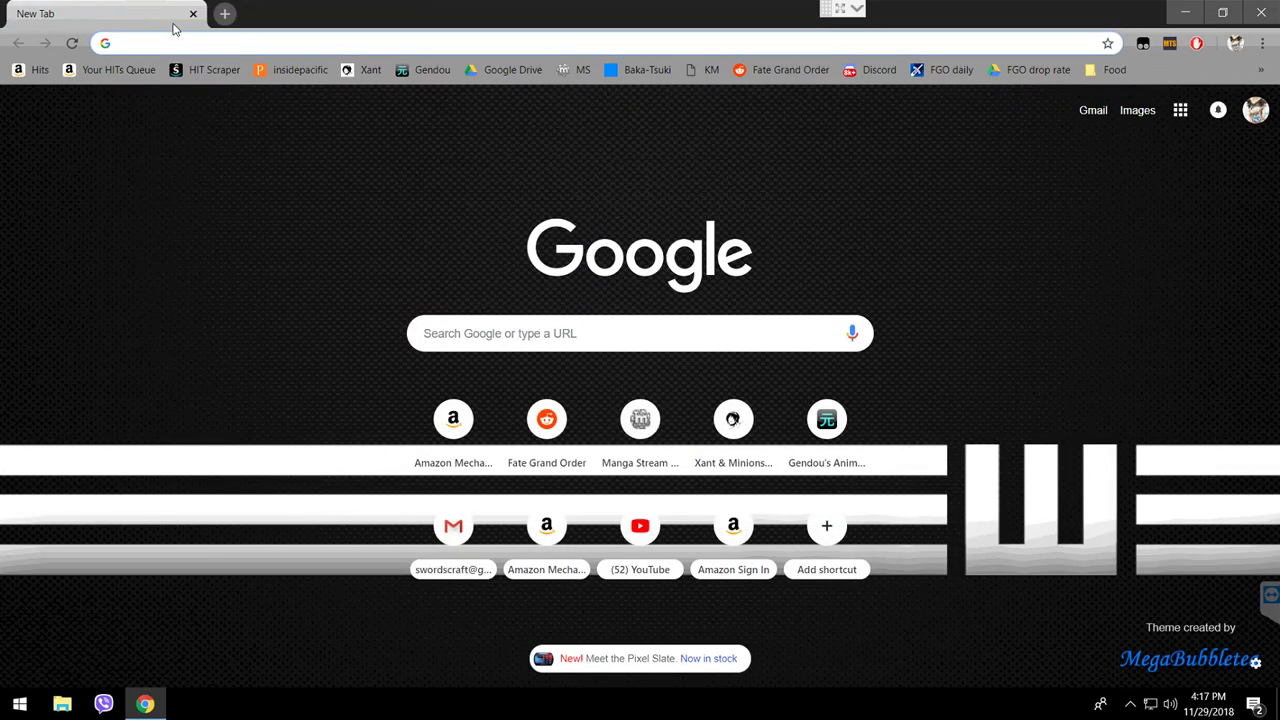
# - Search Google for mturksuite and open the MTurk Suite Chrome Web Store listing
pyautogui.write('goo')
pyautogui.press('Return')
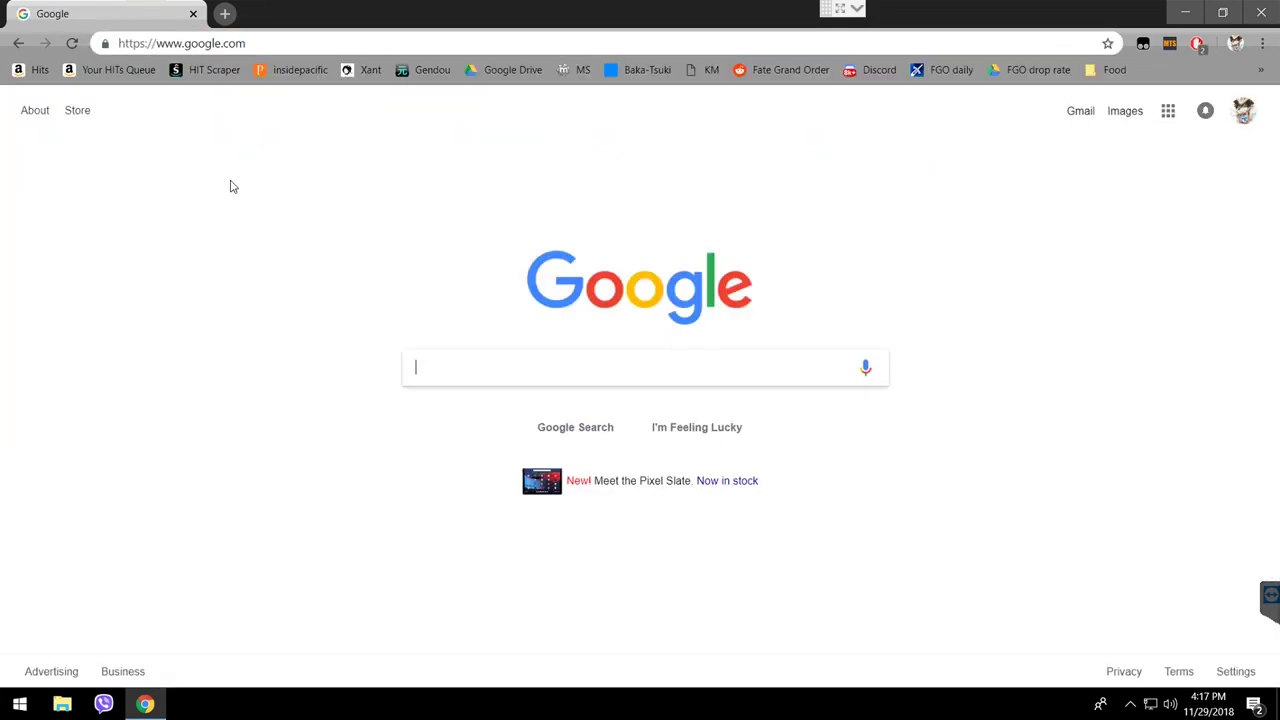
pyautogui.write('mturkjsuit')
pyautogui.press('BackSpace')
pyautogui.press('BackSpace')
pyautogui.press('BackSpace')
pyautogui.press('BackSpace')
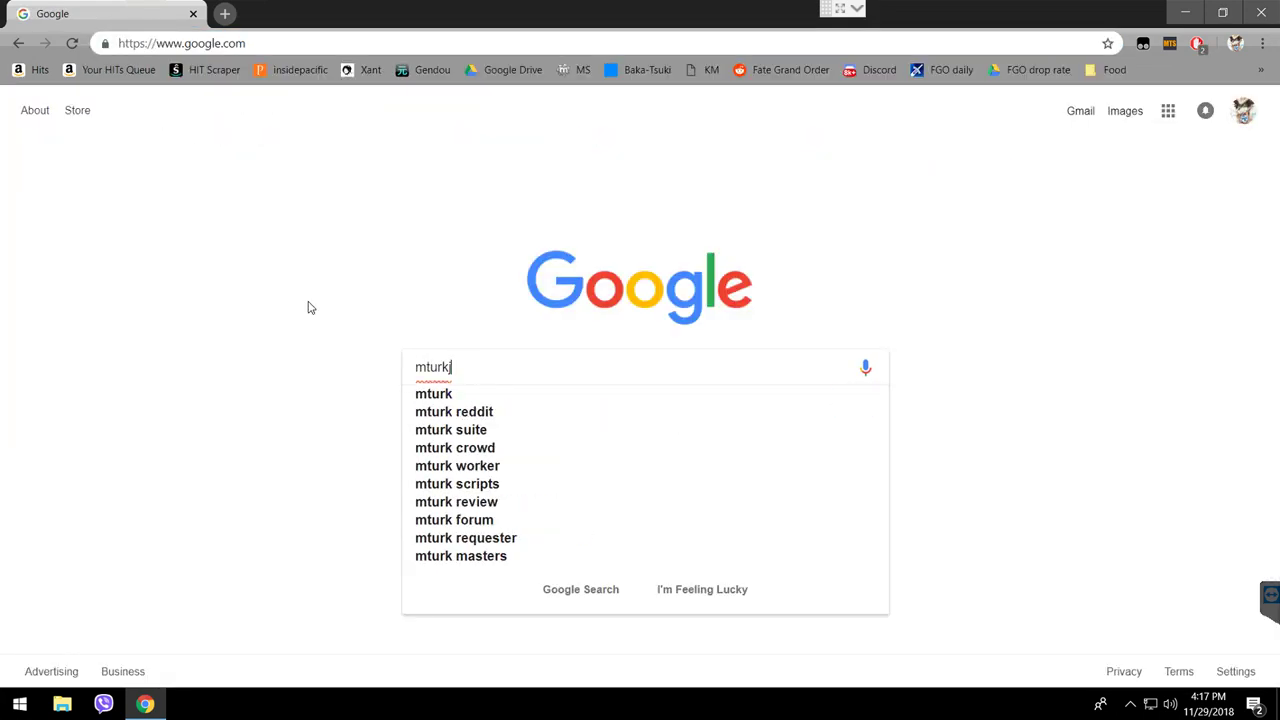
pyautogui.press('BackSpace')
pyautogui.write('suite')
pyautogui.press('Return')
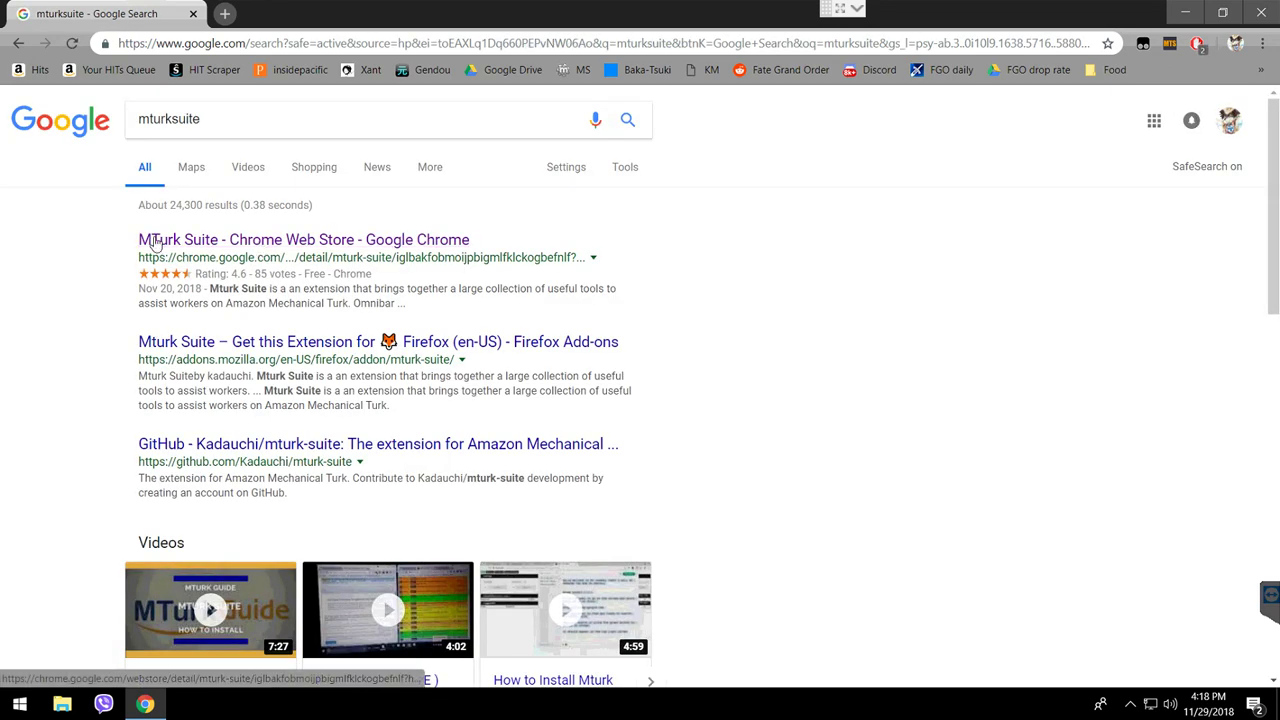
pyautogui.click(280, 245)
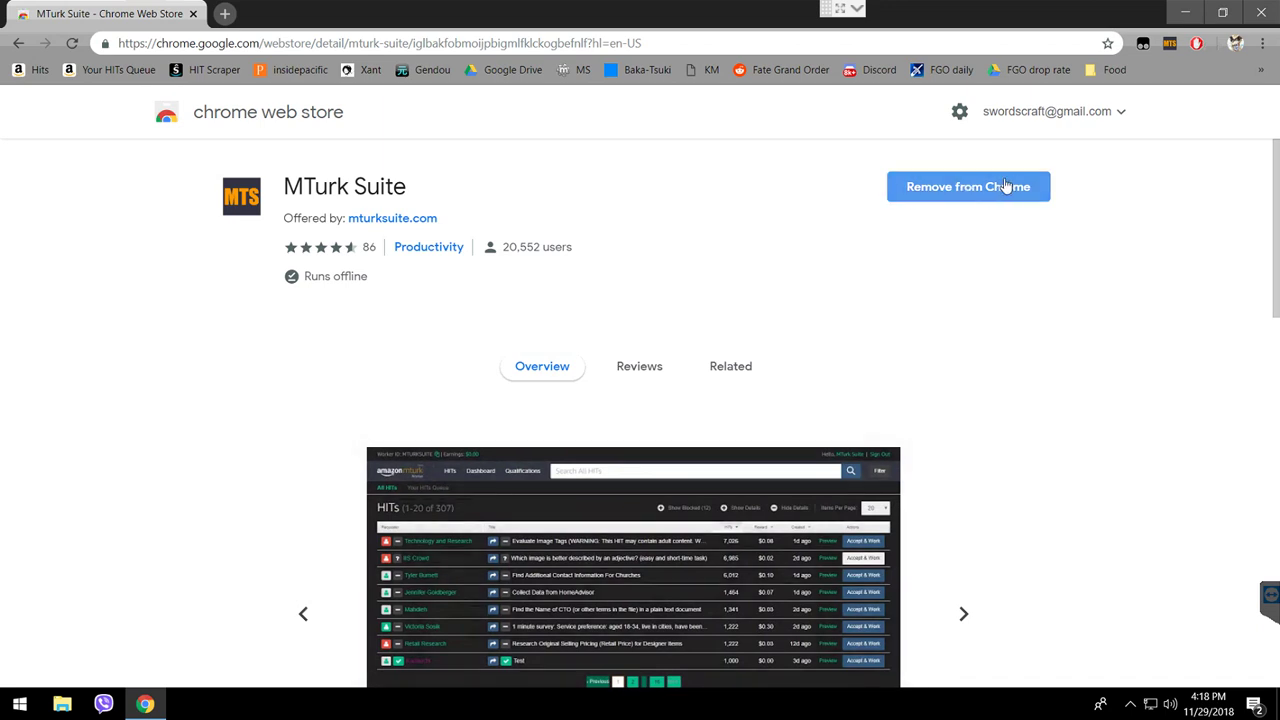
# - Open a blank new tab and close the MTurk Suite Web Store listing
pyautogui.click(224, 14)
pyautogui.click(193, 13)
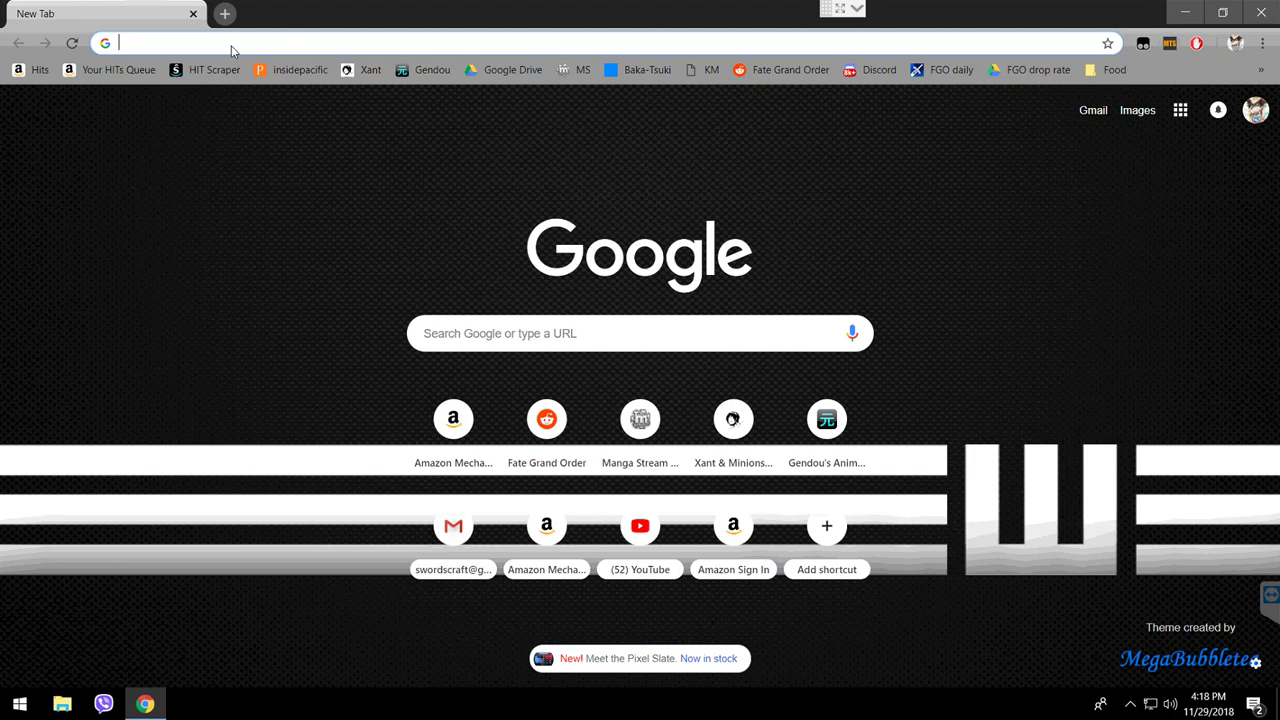
# - Launch HIT Finder and HIT Catcher from the MTS toolbar menu, closing the blank tab
pyautogui.click(1167, 45)
pyautogui.click(1058, 104)
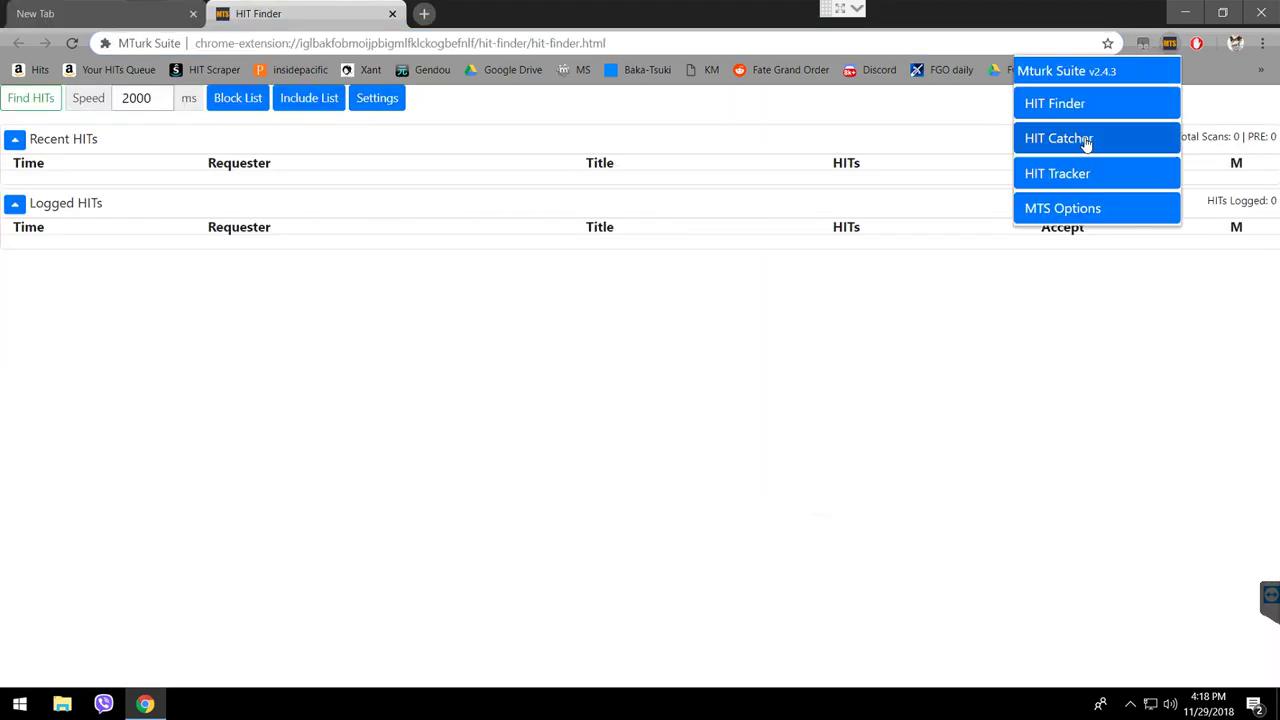
pyautogui.click(1086, 137)
pyautogui.middleClick(66, 14)
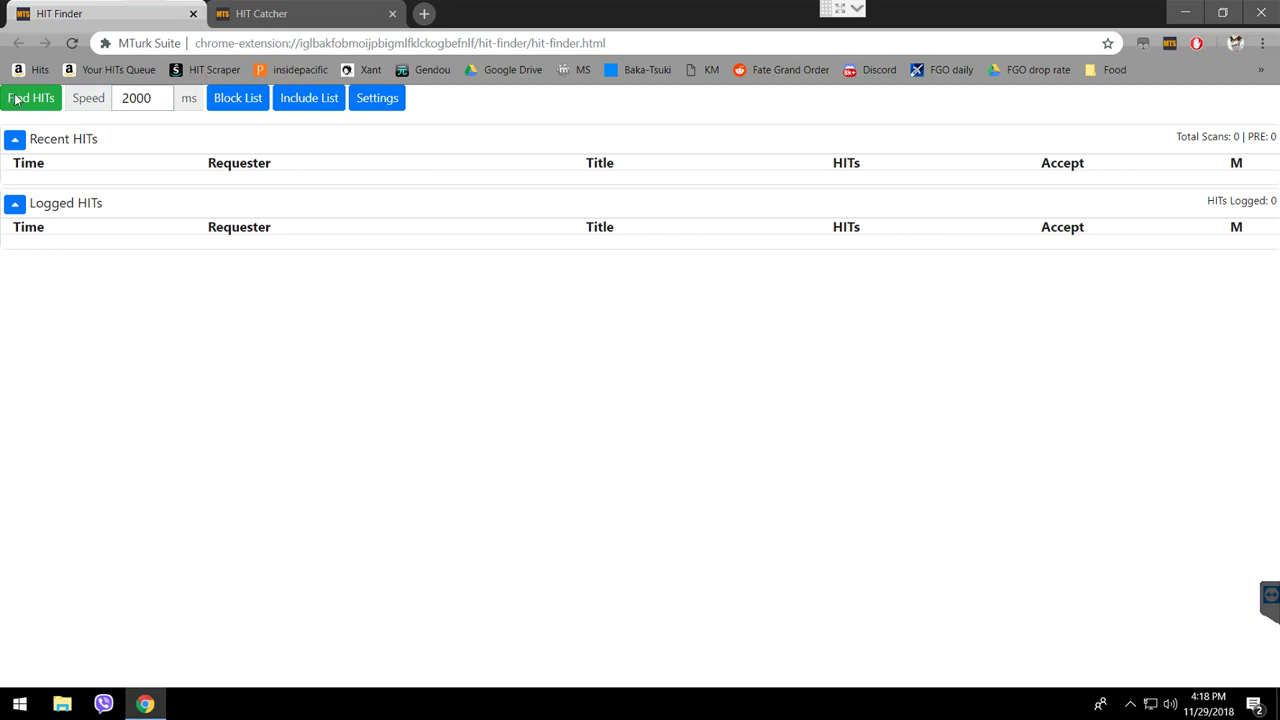
pyautogui.doubleClick(122, 92)
pyautogui.click(118, 122)
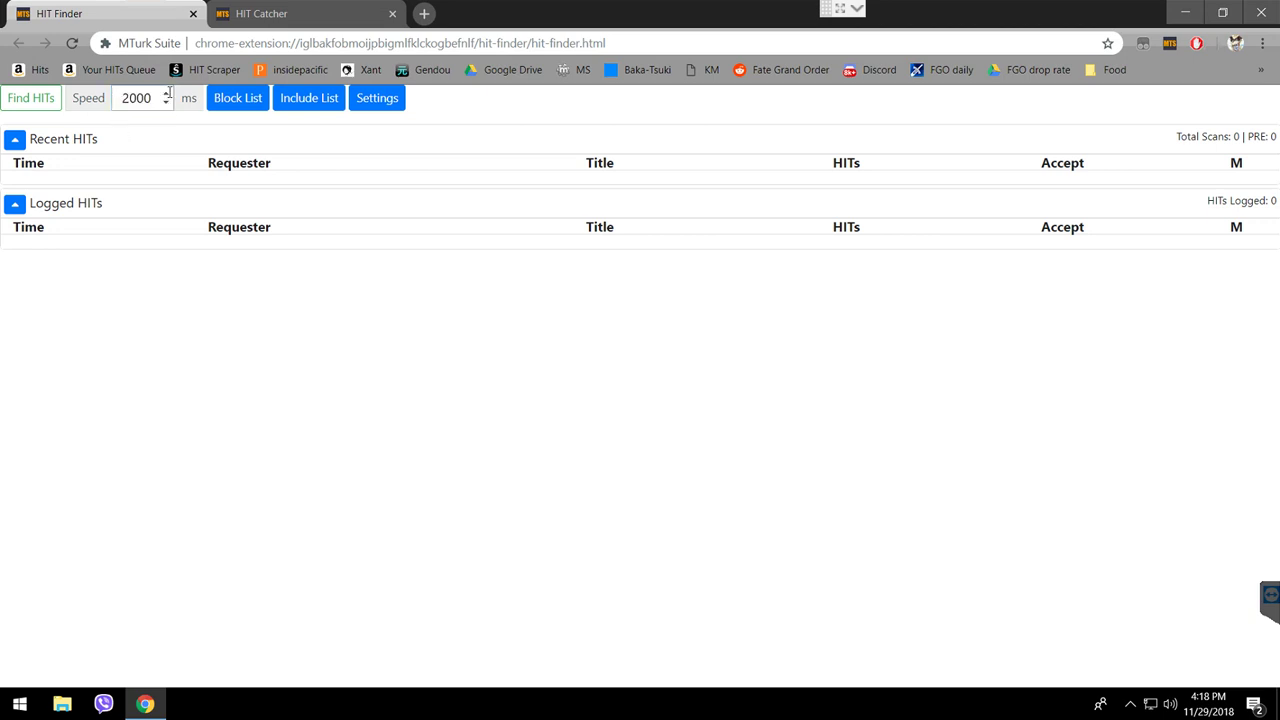
pyautogui.moveTo(181, 92); pyautogui.dragTo(126, 123)
pyautogui.click(118, 95)
pyautogui.doubleClick(137, 92)
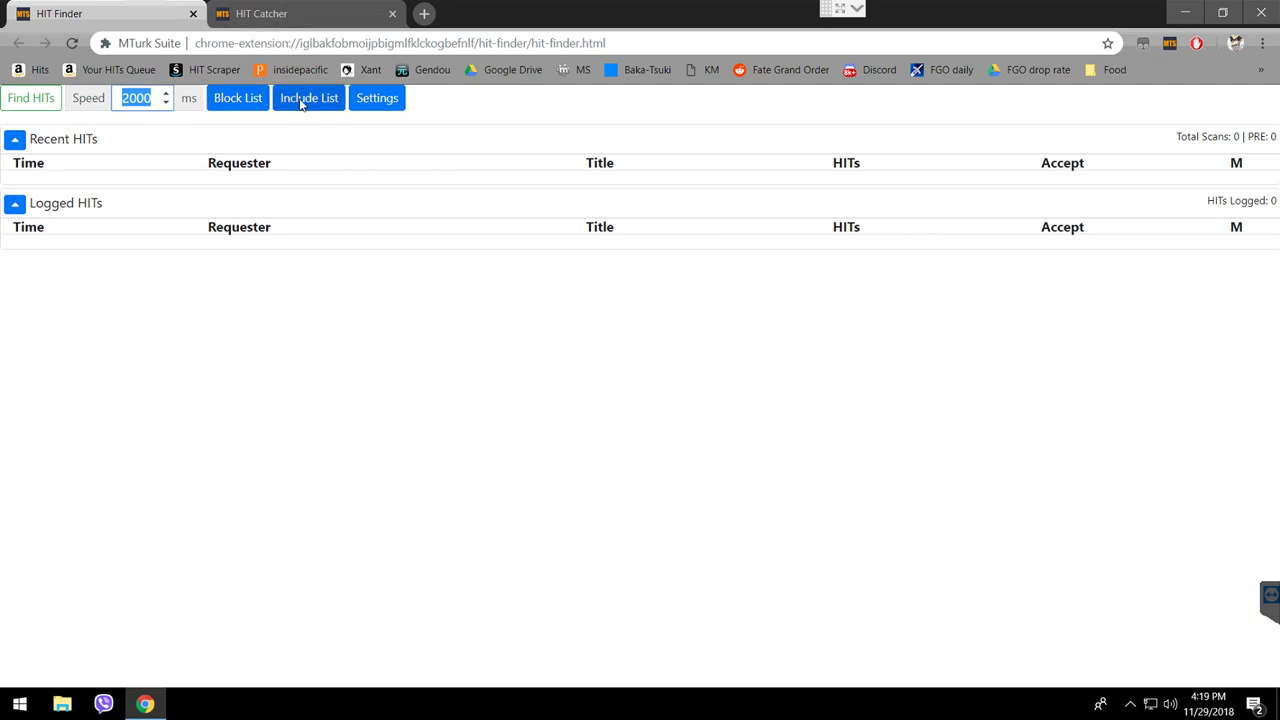
# - Open HIT Finder Settings, then enter and remove the search term 'cat'
pyautogui.click(372, 100)
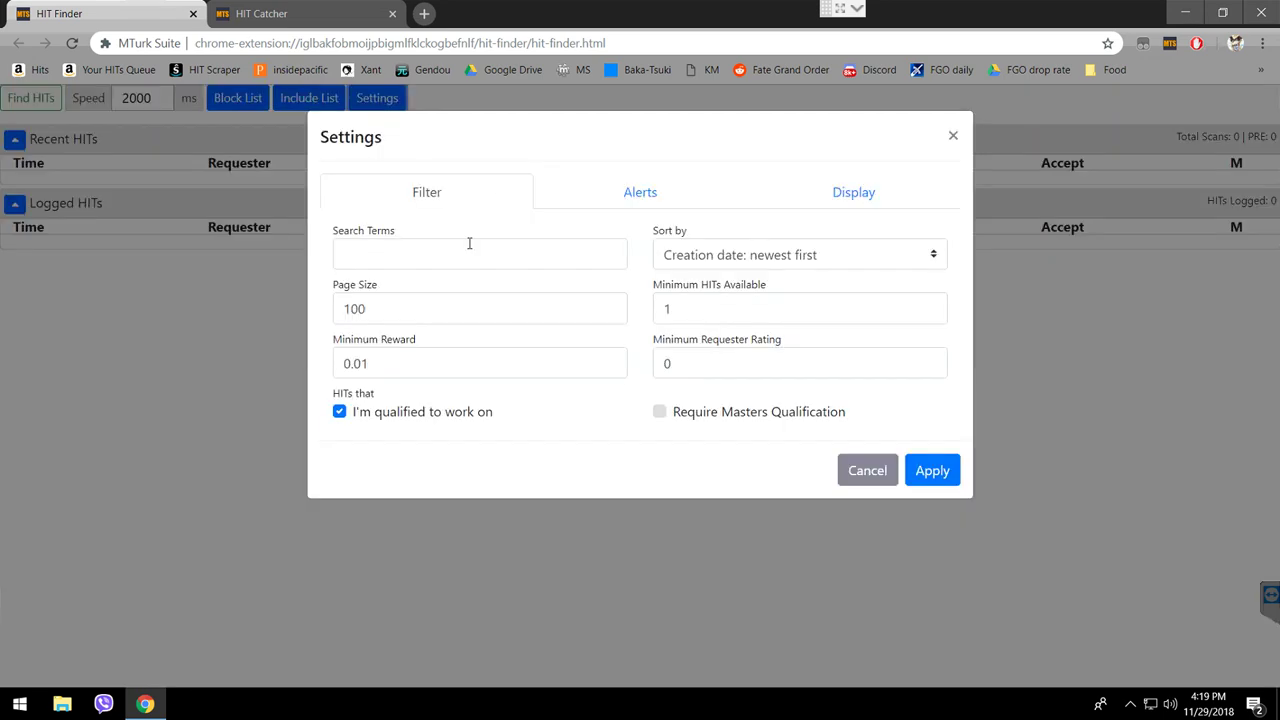
pyautogui.click(410, 252)
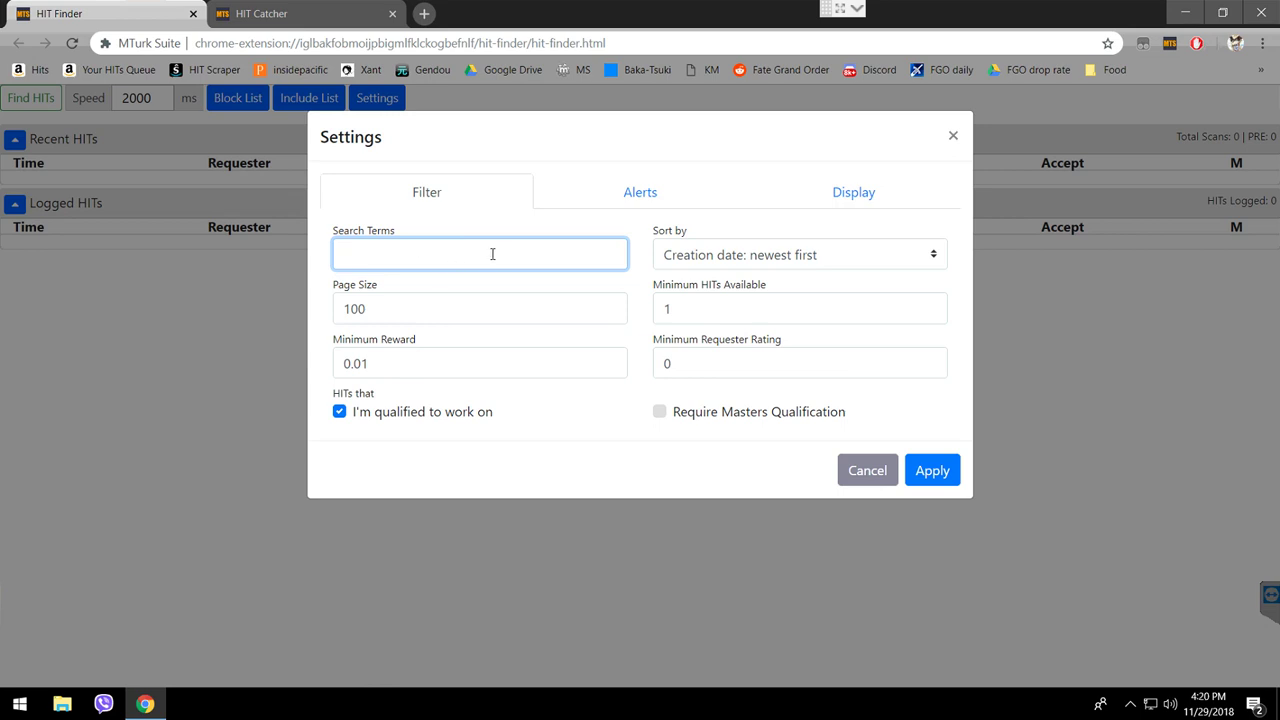
pyautogui.write('cat')
pyautogui.doubleClick(331, 246)
pyautogui.press('BackSpace')
# - Select the Page Size value 100 in the Filter settings
pyautogui.click(334, 305)
pyautogui.doubleClick(331, 305)
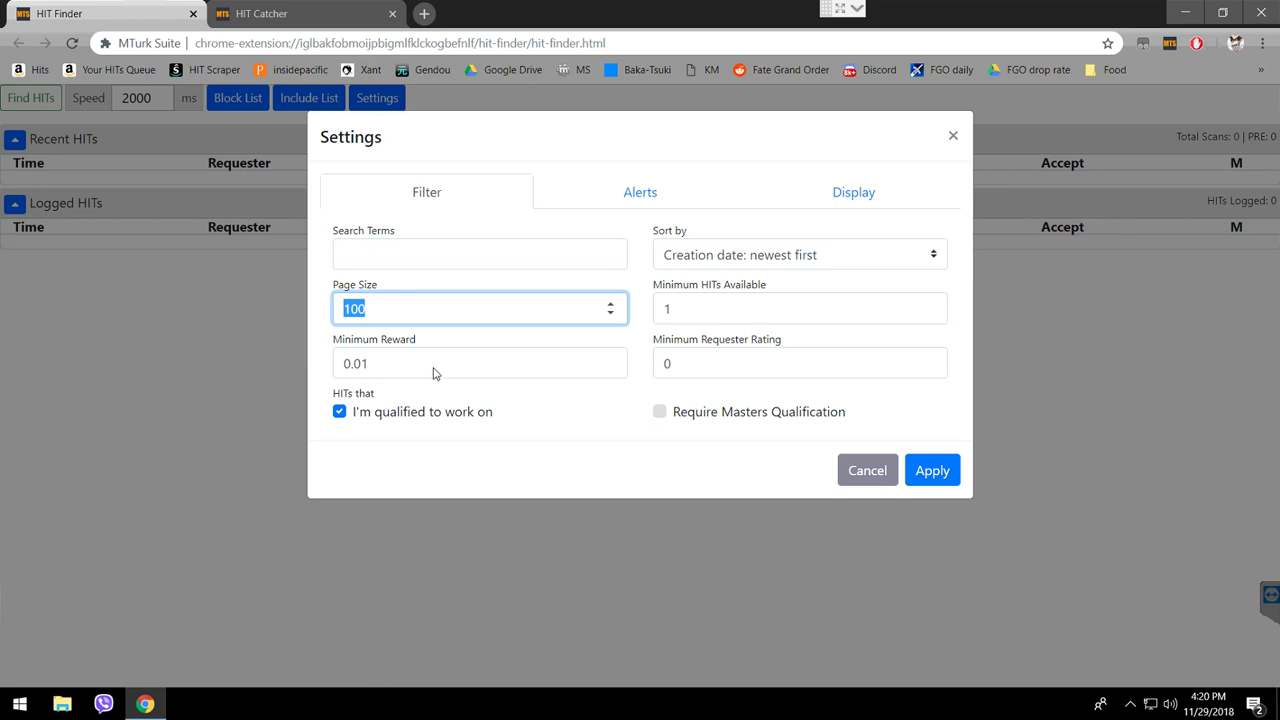
pyautogui.click(365, 305)
pyautogui.hotkey('shift', 'Left')
pyautogui.hotkey('shift', 'Left')
pyautogui.click(346, 308)
pyautogui.doubleClick(346, 308)
pyautogui.click(339, 302)
pyautogui.moveTo(371, 362); pyautogui.dragTo(329, 358)
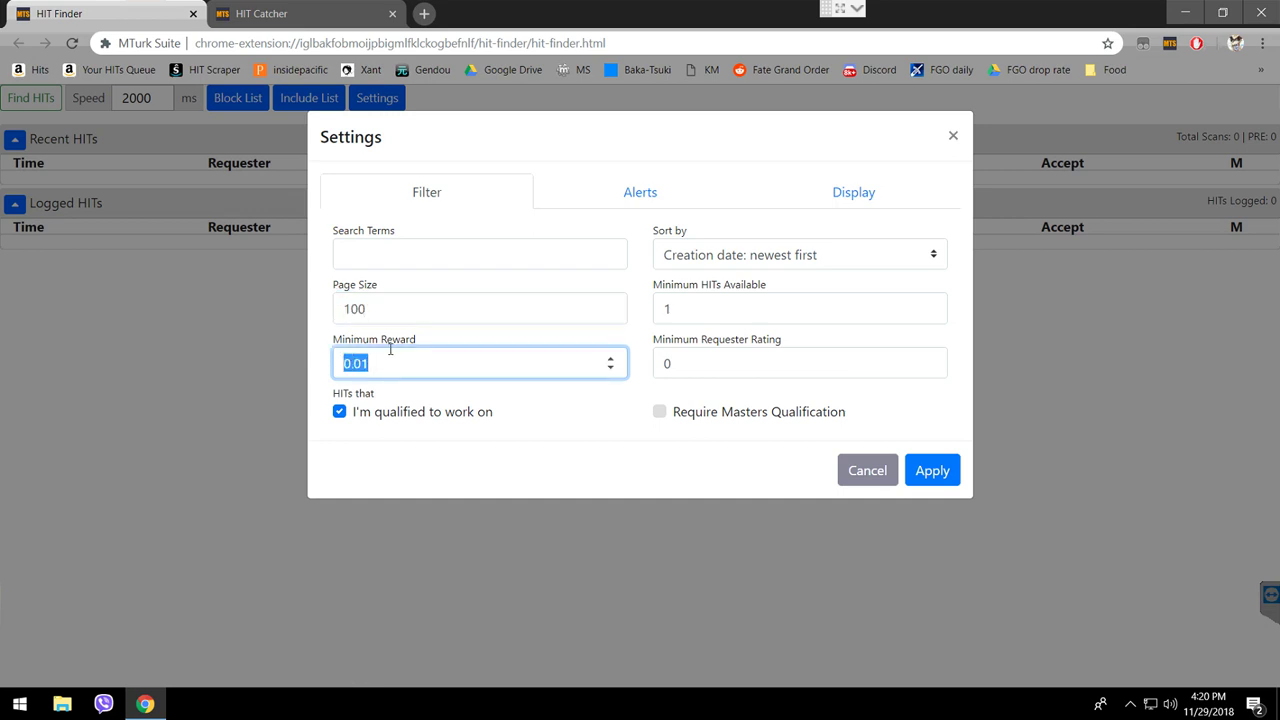
pyautogui.click(390, 357)
pyautogui.hotkey('shift', 'Left')
pyautogui.hotkey('shift', 'Left')
pyautogui.hotkey('shift', 'Left')
pyautogui.click(381, 363)
pyautogui.hotkey('shift', 'Left')
pyautogui.hotkey('shift', 'Left')
pyautogui.hotkey('shift', 'Left')
pyautogui.hotkey('shift', 'Left')
pyautogui.press('Right')
# - Check the Sort by options, keeping newest creation date first
pyautogui.click(696, 250)
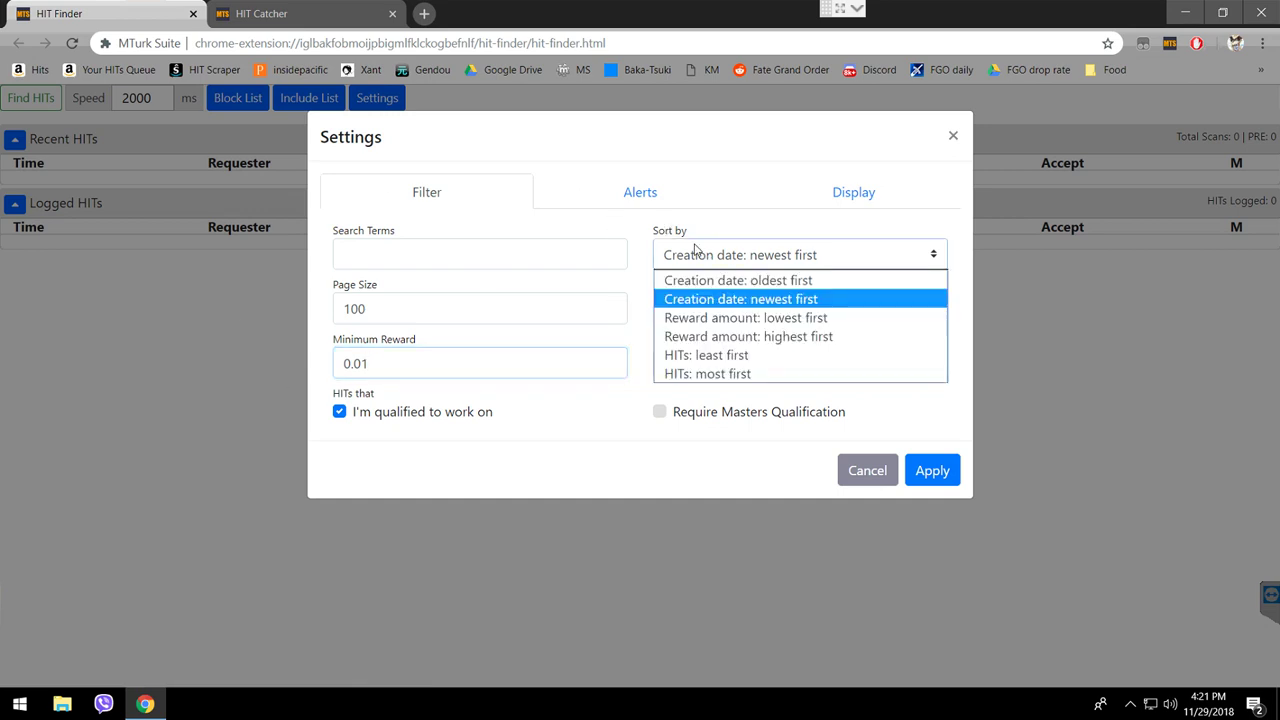
pyautogui.click(696, 250)
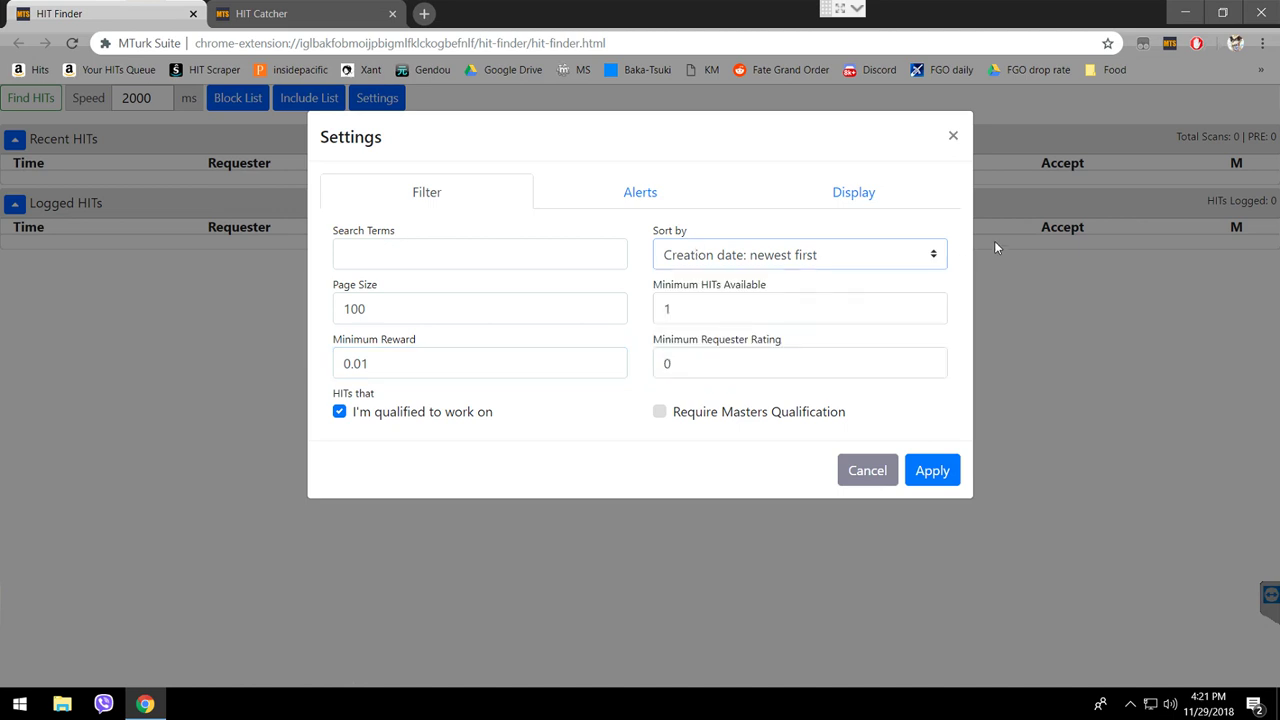
pyautogui.click(784, 258)
pyautogui.click(1127, 216)
# - Review the Minimum HITs and Minimum Requester Rating values, then switch to Alerts settings
pyautogui.click(665, 299)
pyautogui.doubleClick(659, 305)
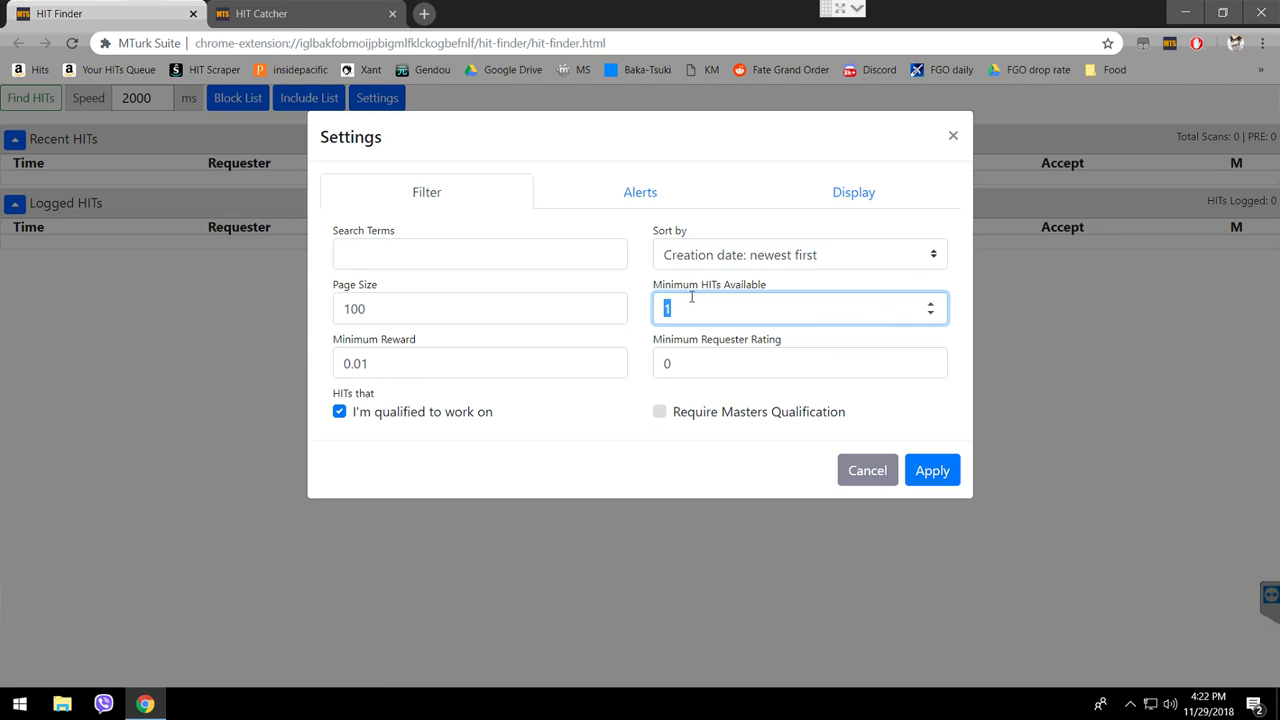
pyautogui.moveTo(706, 340); pyautogui.dragTo(688, 351)
pyautogui.click(680, 357)
pyautogui.hotkey('ctrl', 'a')
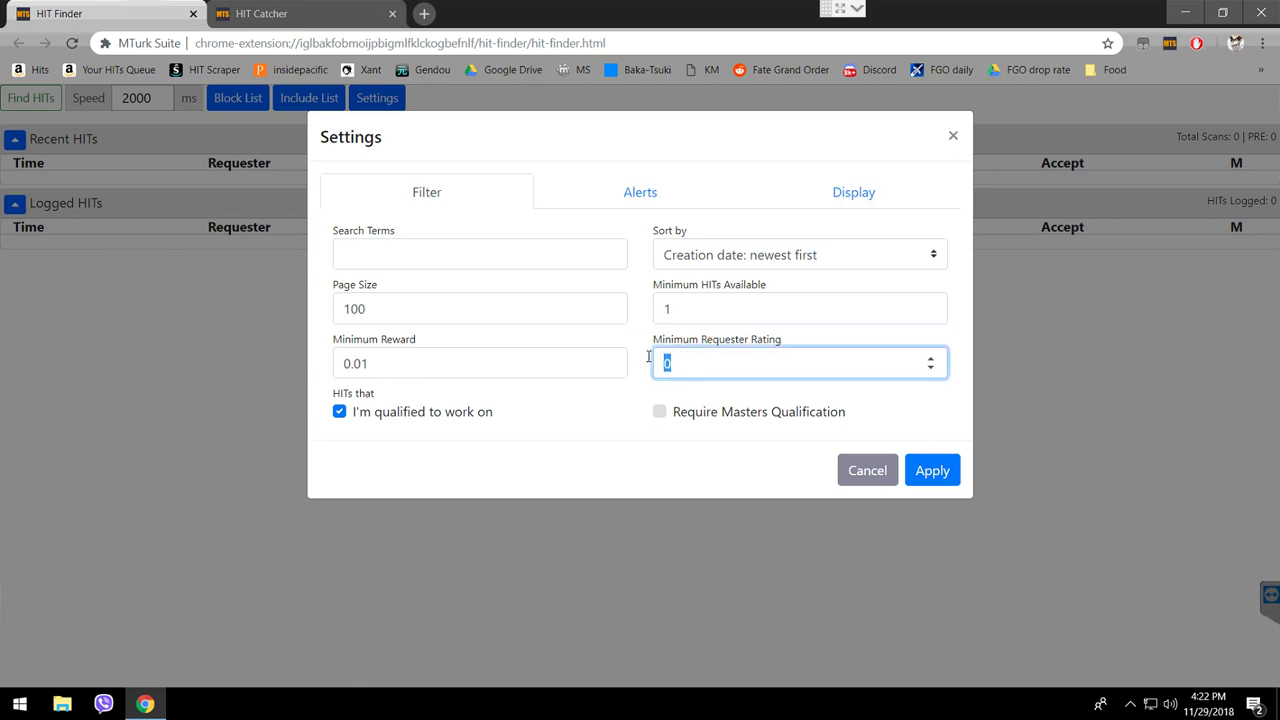
pyautogui.click(723, 386)
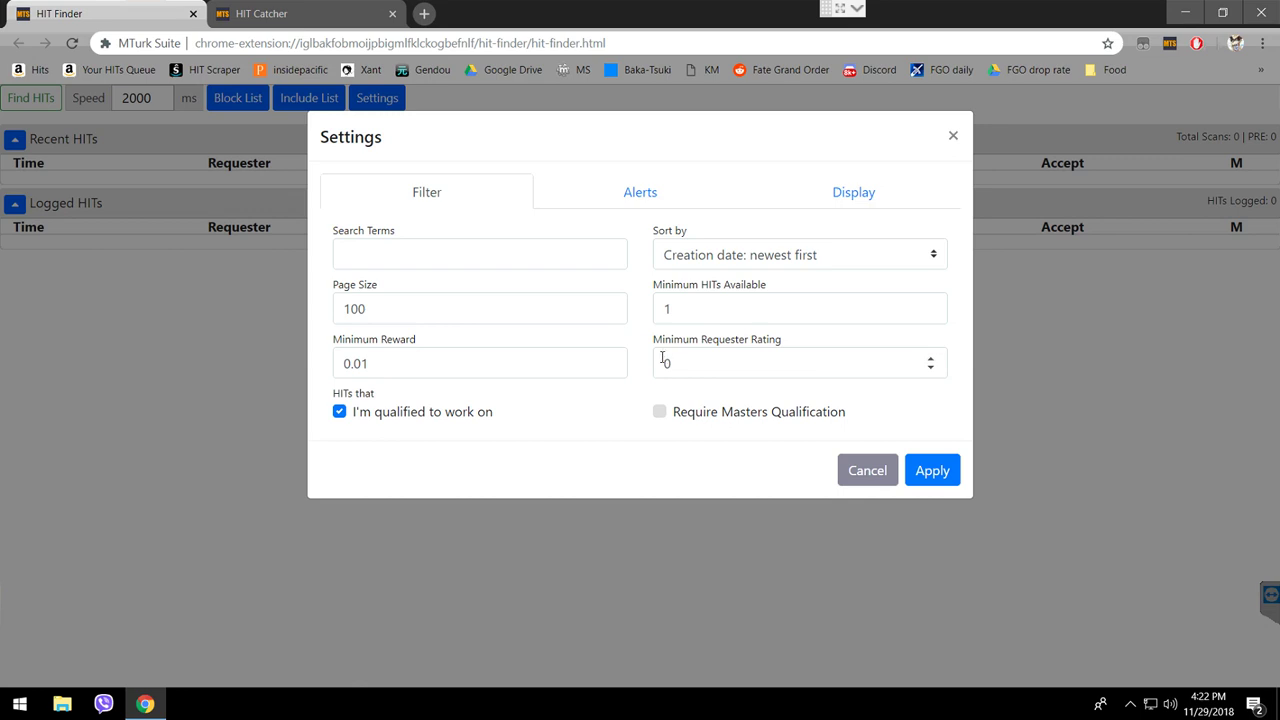
pyautogui.doubleClick(652, 357)
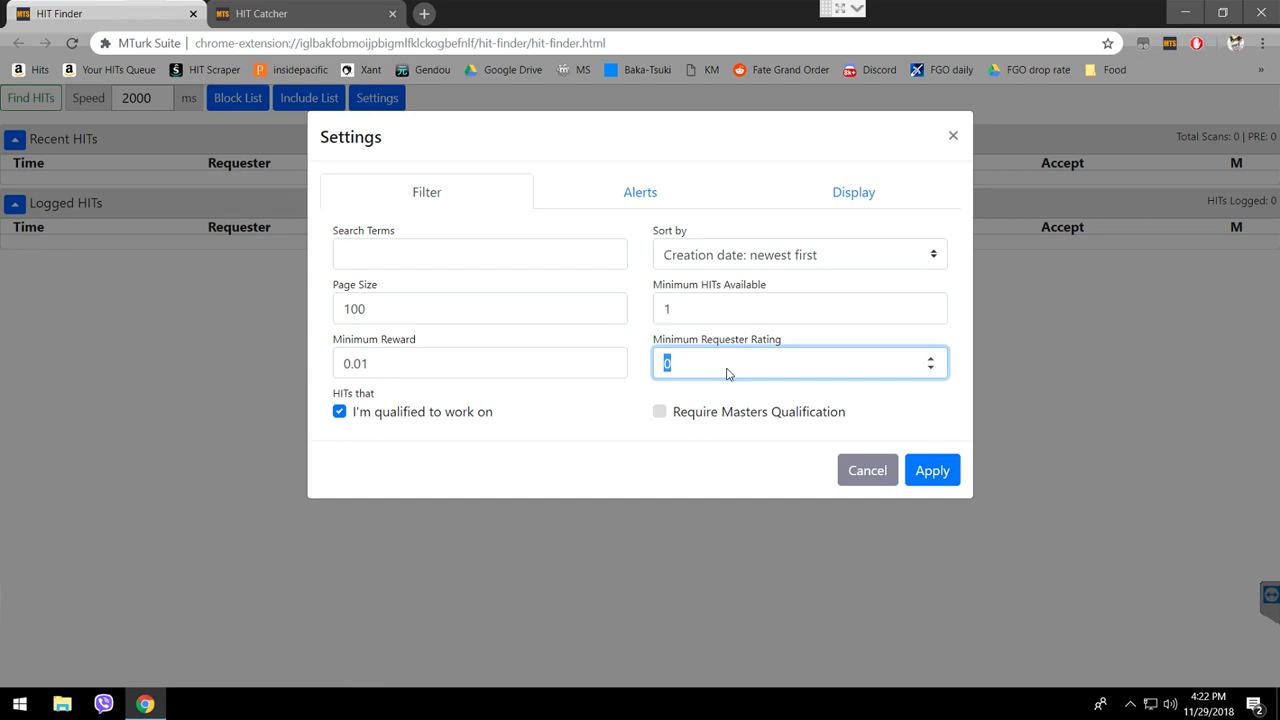
pyautogui.click(622, 191)
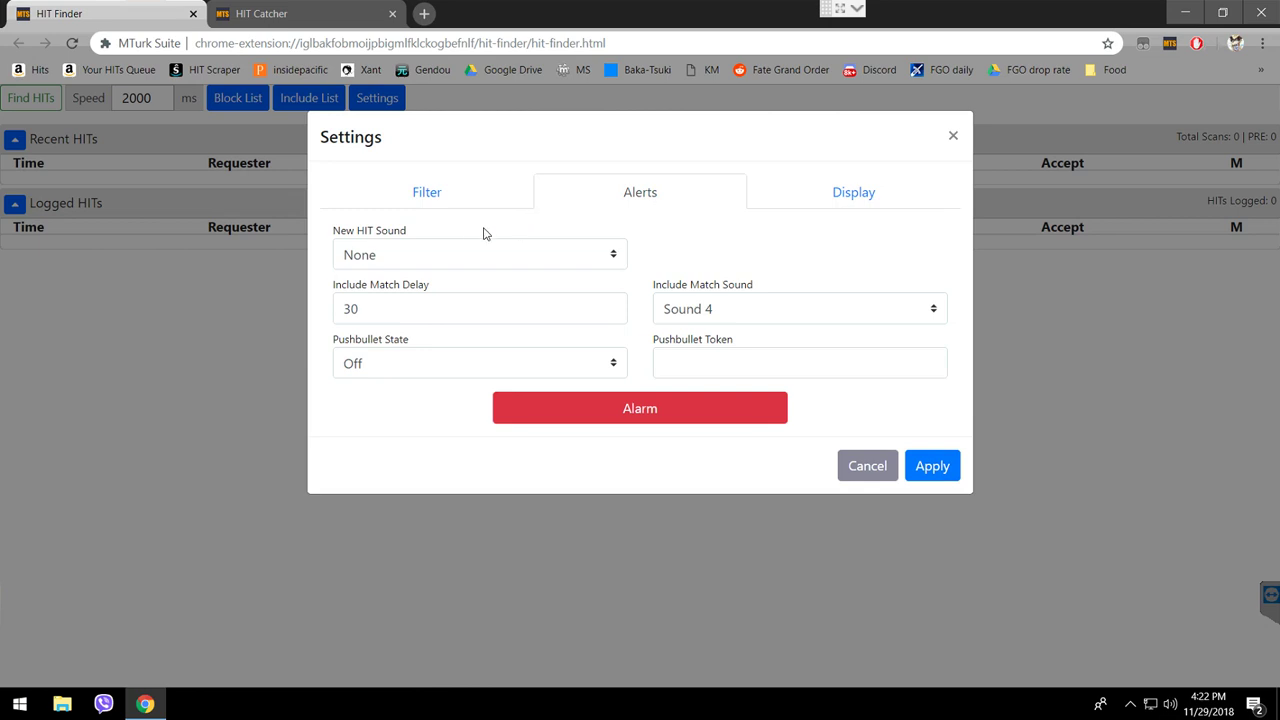
# - Keep New HIT Sound at None, briefly checking the Filter tab before returning
pyautogui.click(420, 246)
pyautogui.click(420, 246)
pyautogui.click(420, 246)
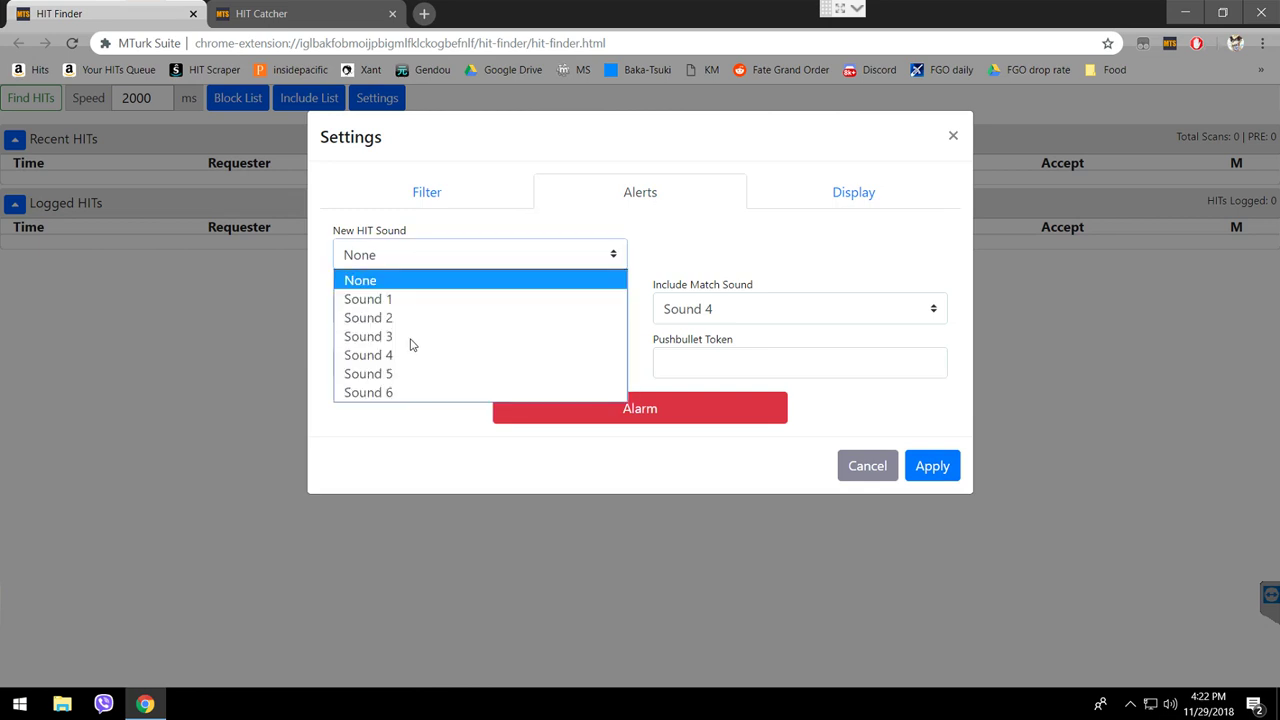
pyautogui.click(393, 251)
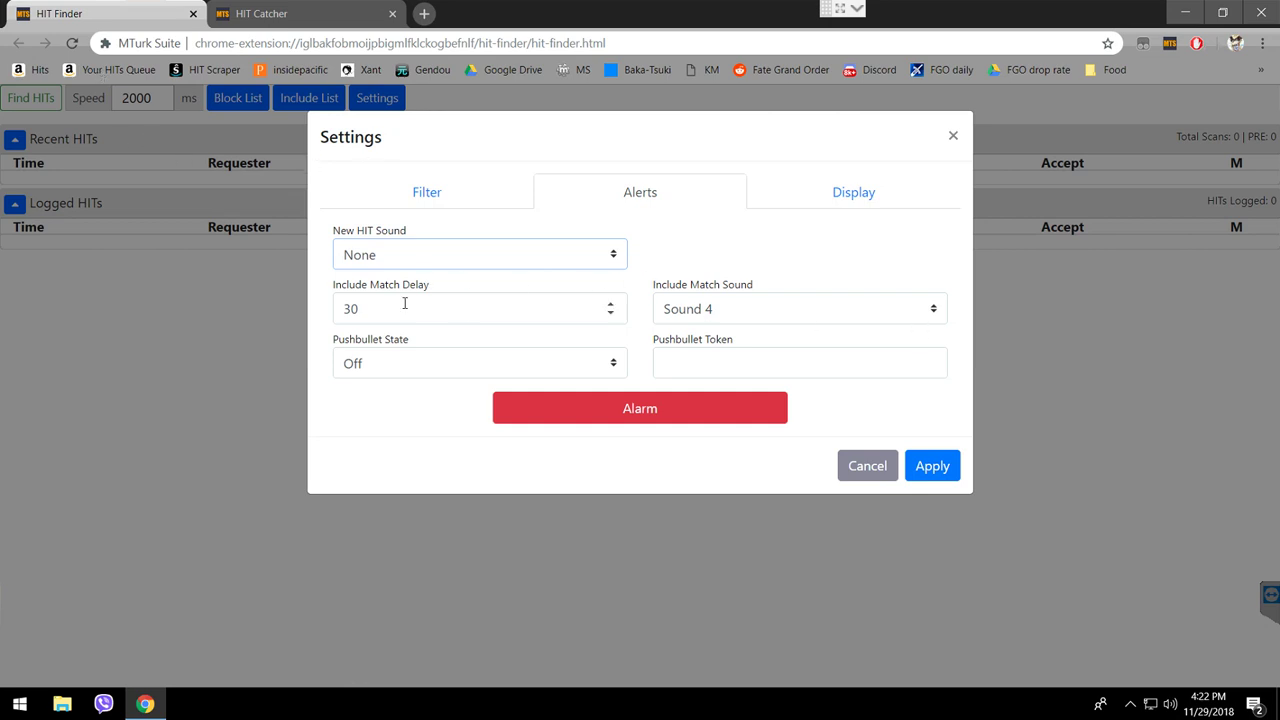
pyautogui.click(425, 194)
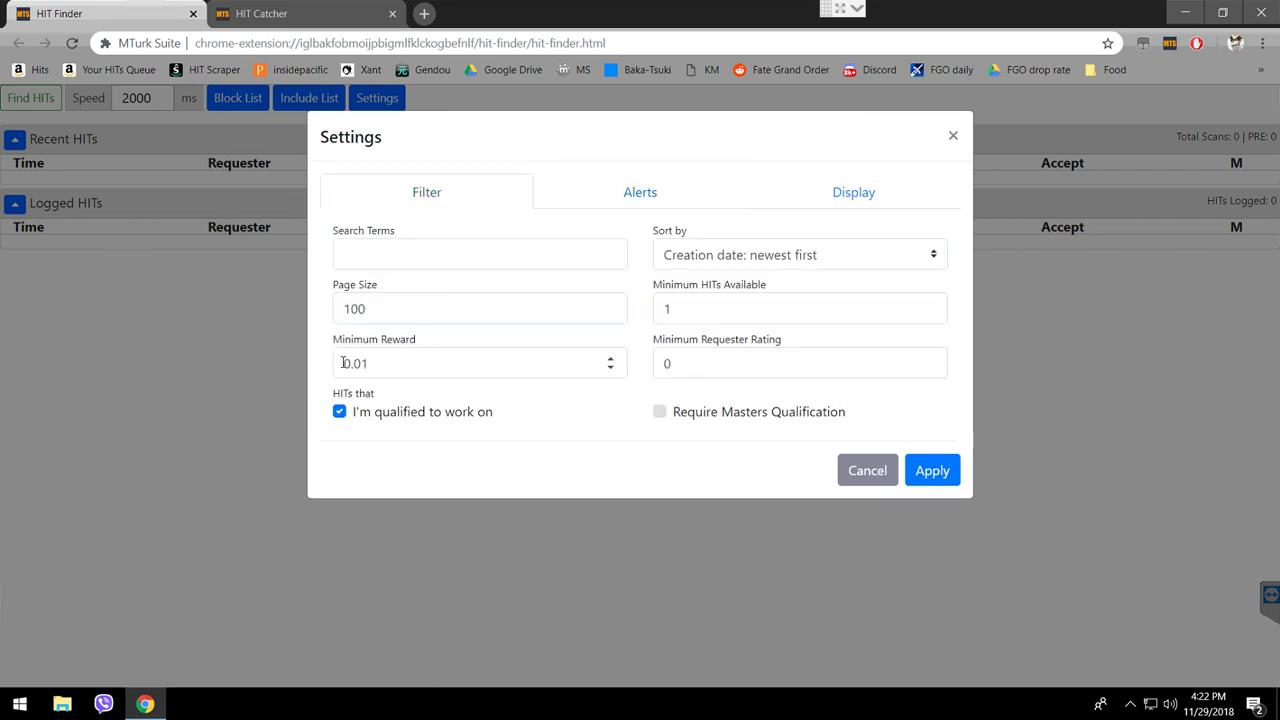
pyautogui.click(352, 363)
pyautogui.click(626, 190)
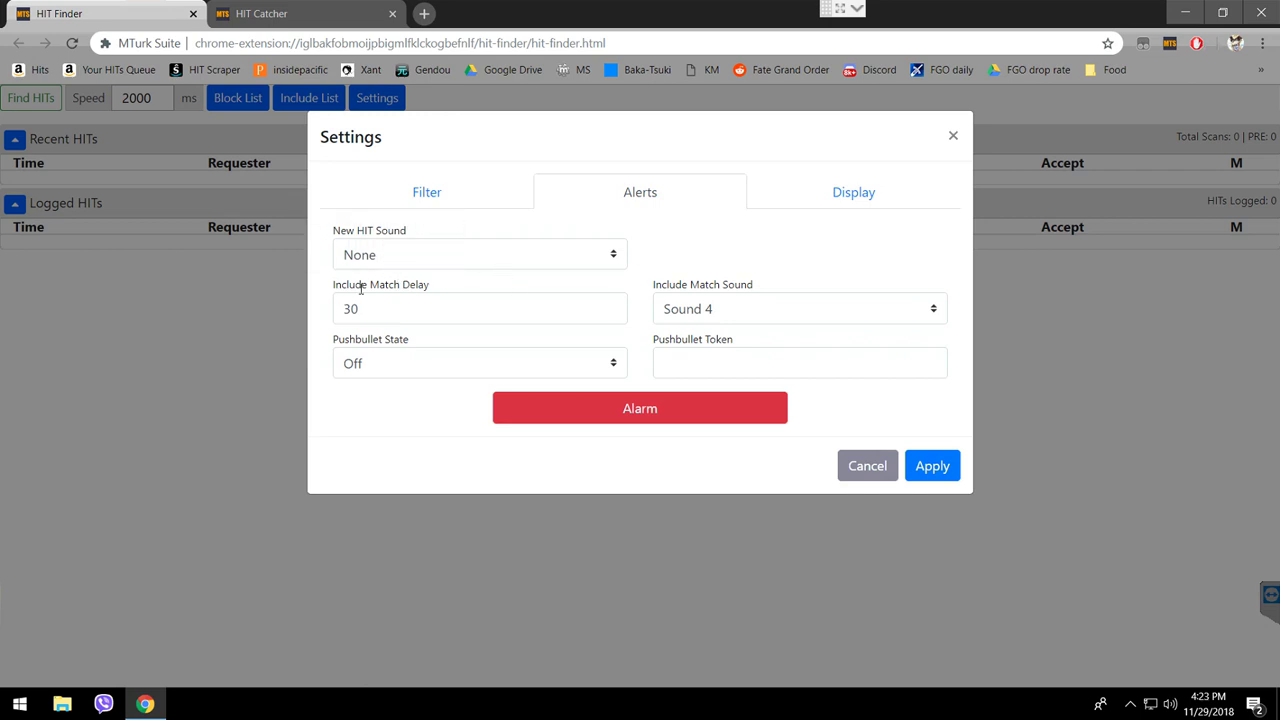
# - Set the Include Match delay to 30
pyautogui.moveTo(396, 290)
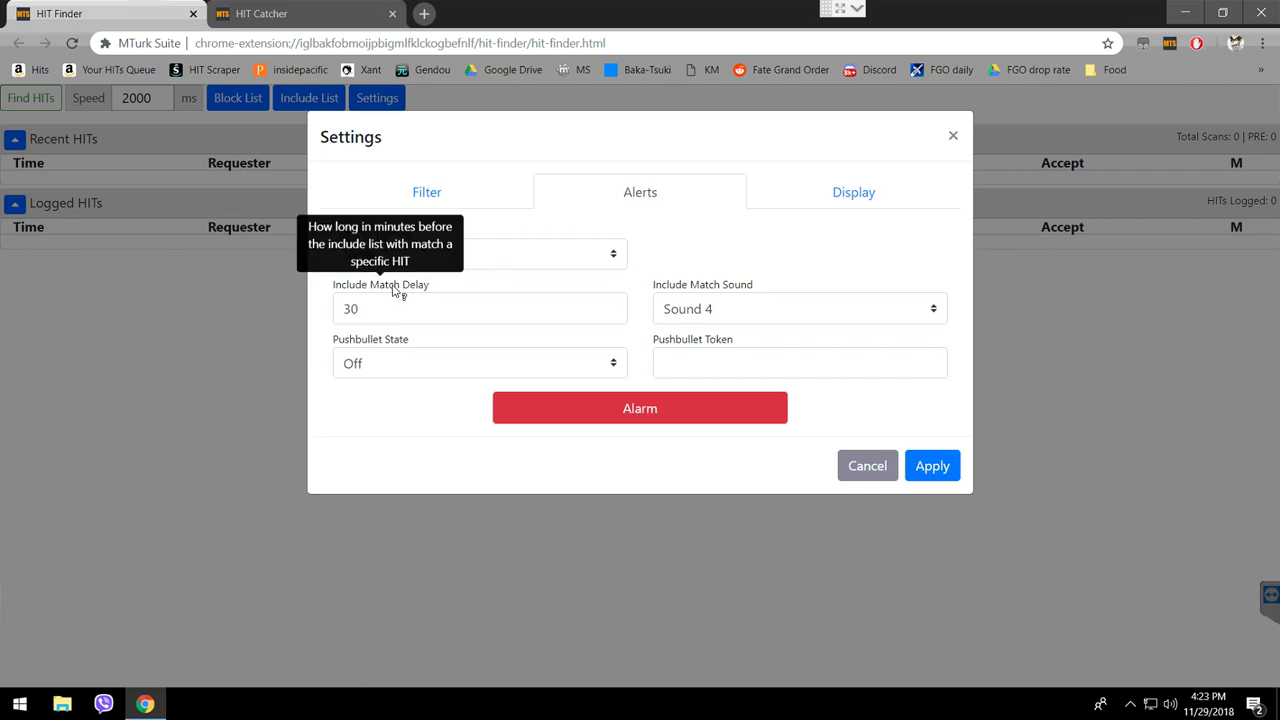
pyautogui.click(340, 307)
pyautogui.doubleClick(340, 307)
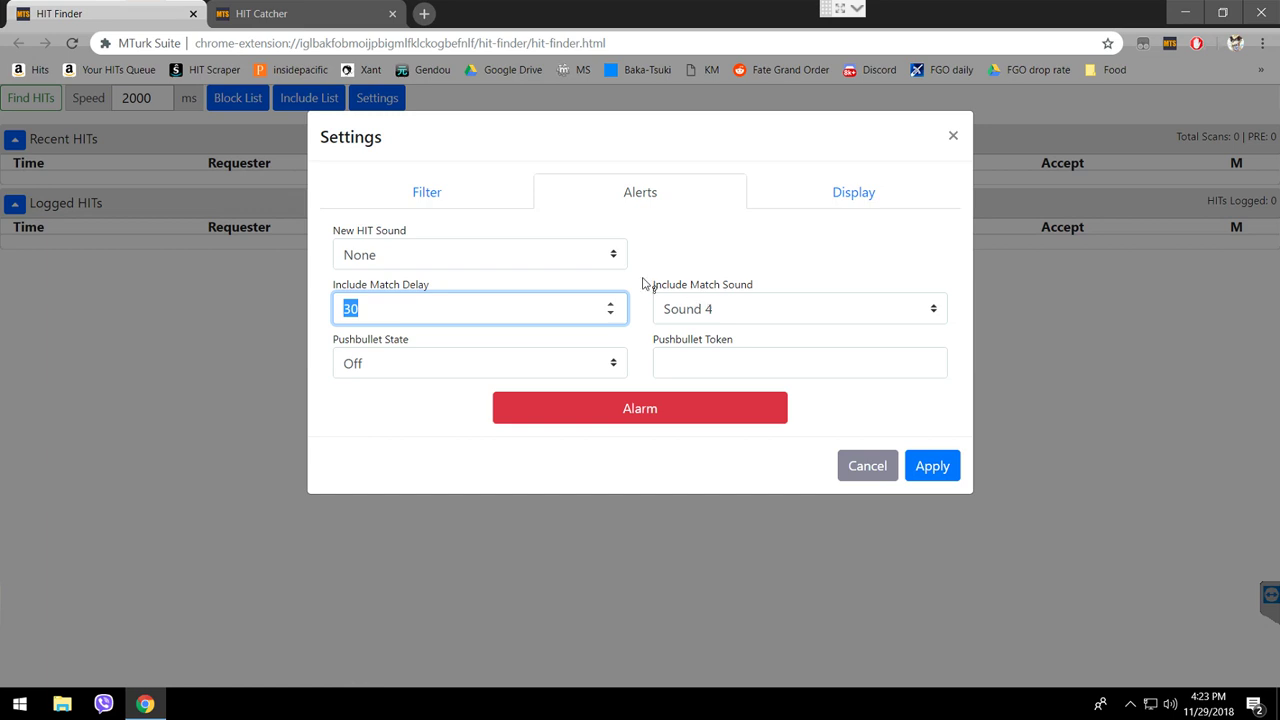
pyautogui.moveTo(645, 283)
pyautogui.doubleClick(688, 285)
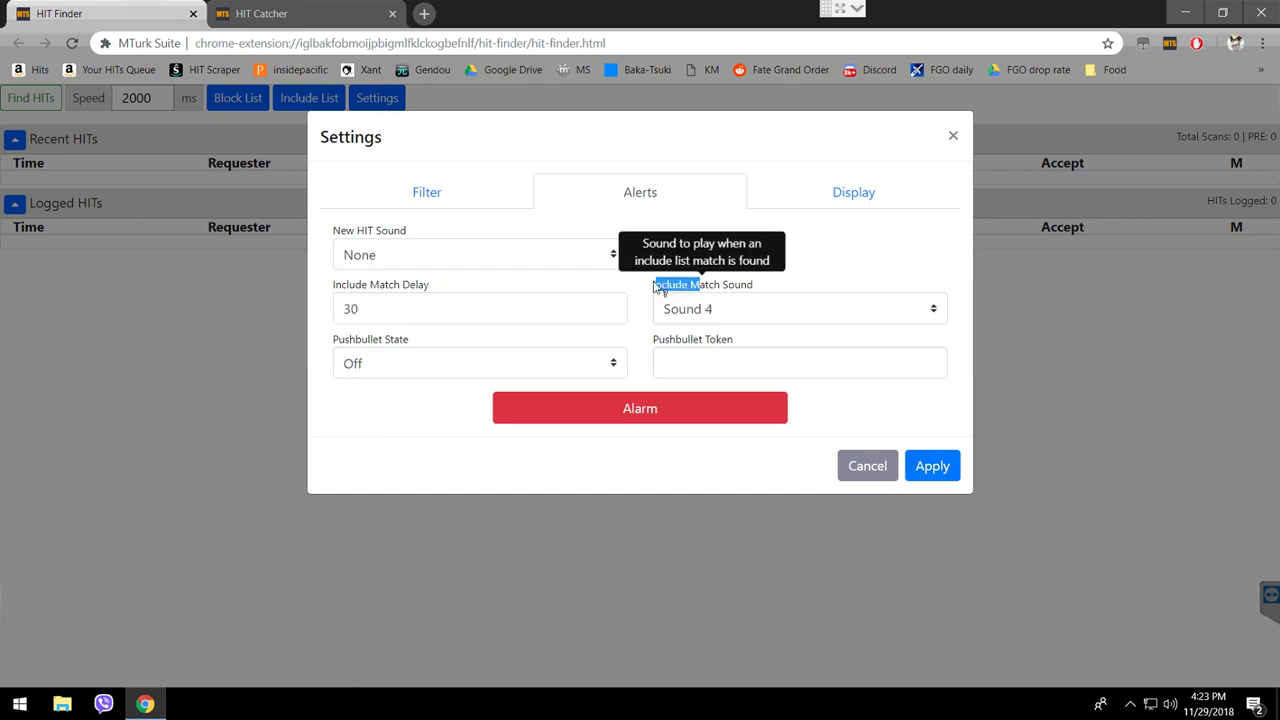
pyautogui.click(658, 287)
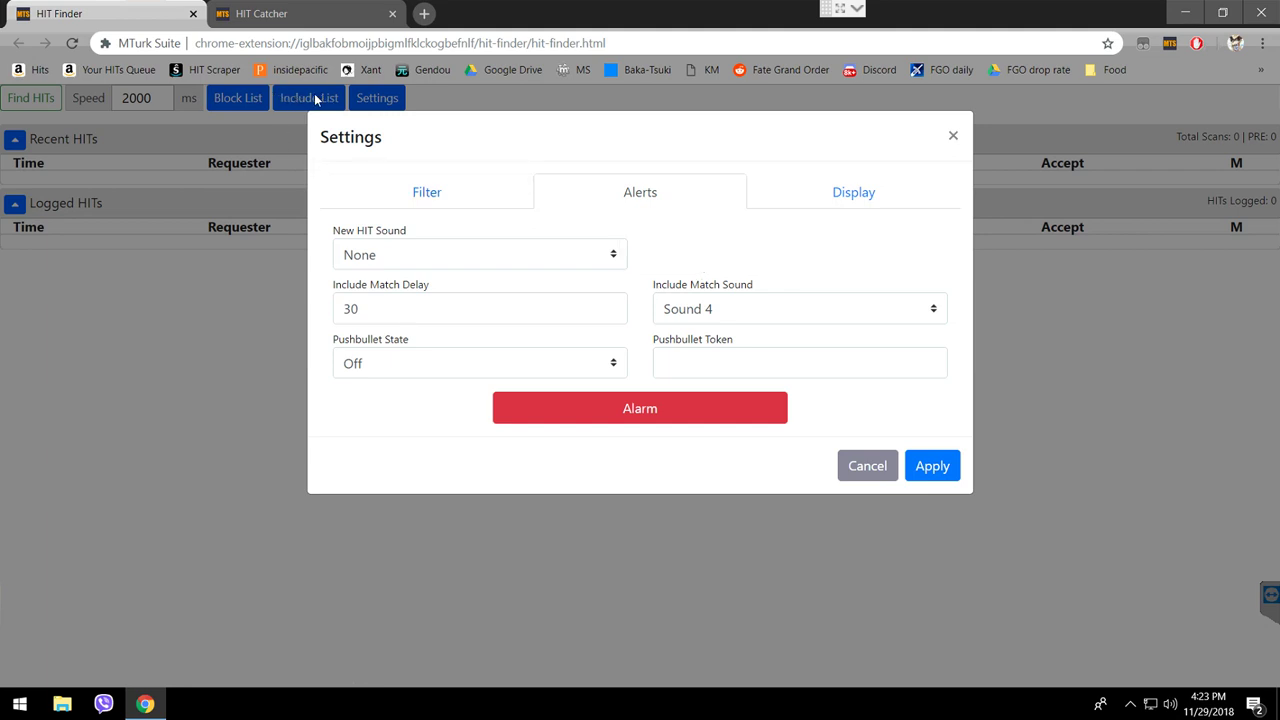
# - Keep the Include Match sound at Sound 4 and close HIT Finder Settings
pyautogui.click(725, 305)
pyautogui.click(725, 305)
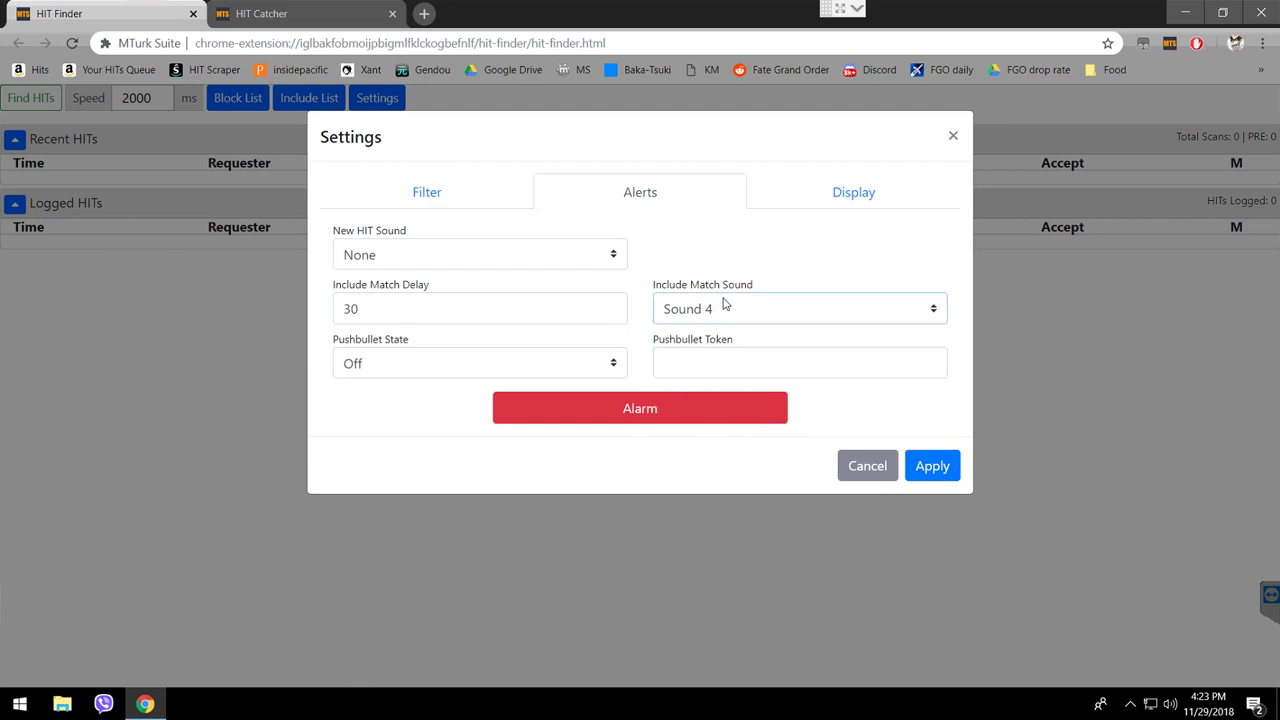
pyautogui.click(743, 305)
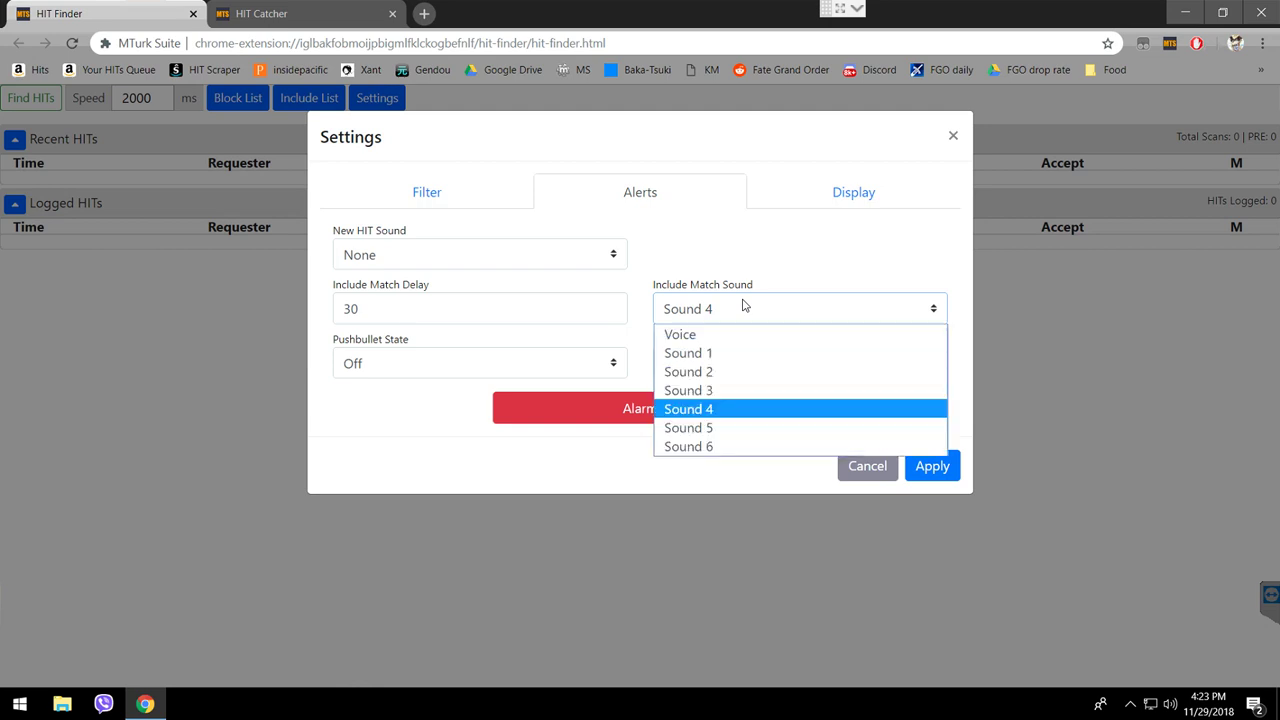
pyautogui.click(743, 305)
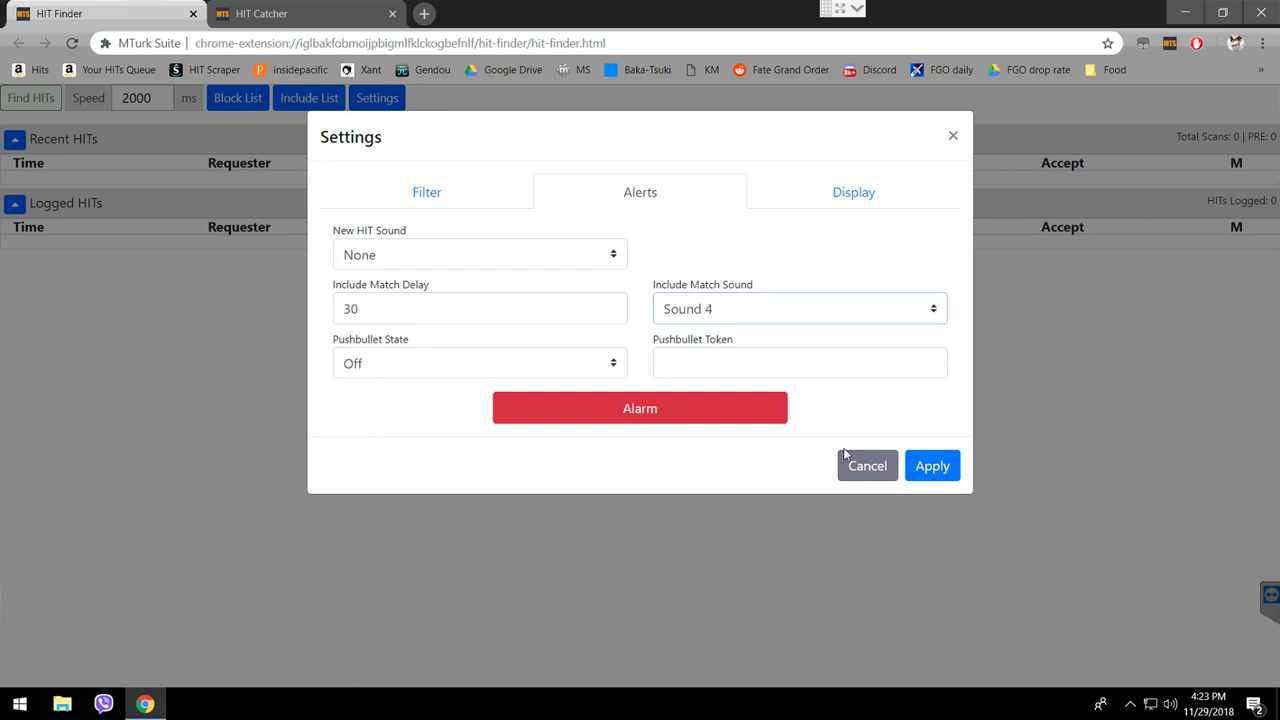
pyautogui.click(950, 137)
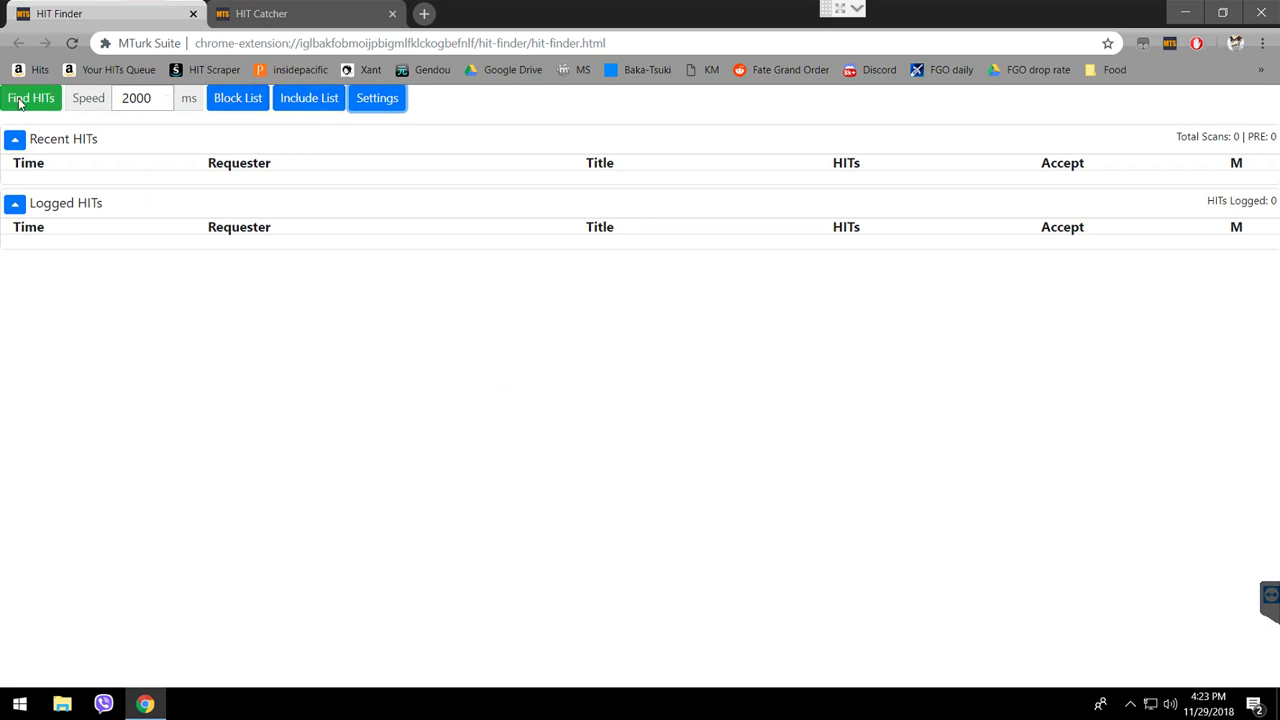
# - Start Find HITs scanning, collapse Recent and Logged HITs, then re-expand Recent HITs
pyautogui.click(19, 104)
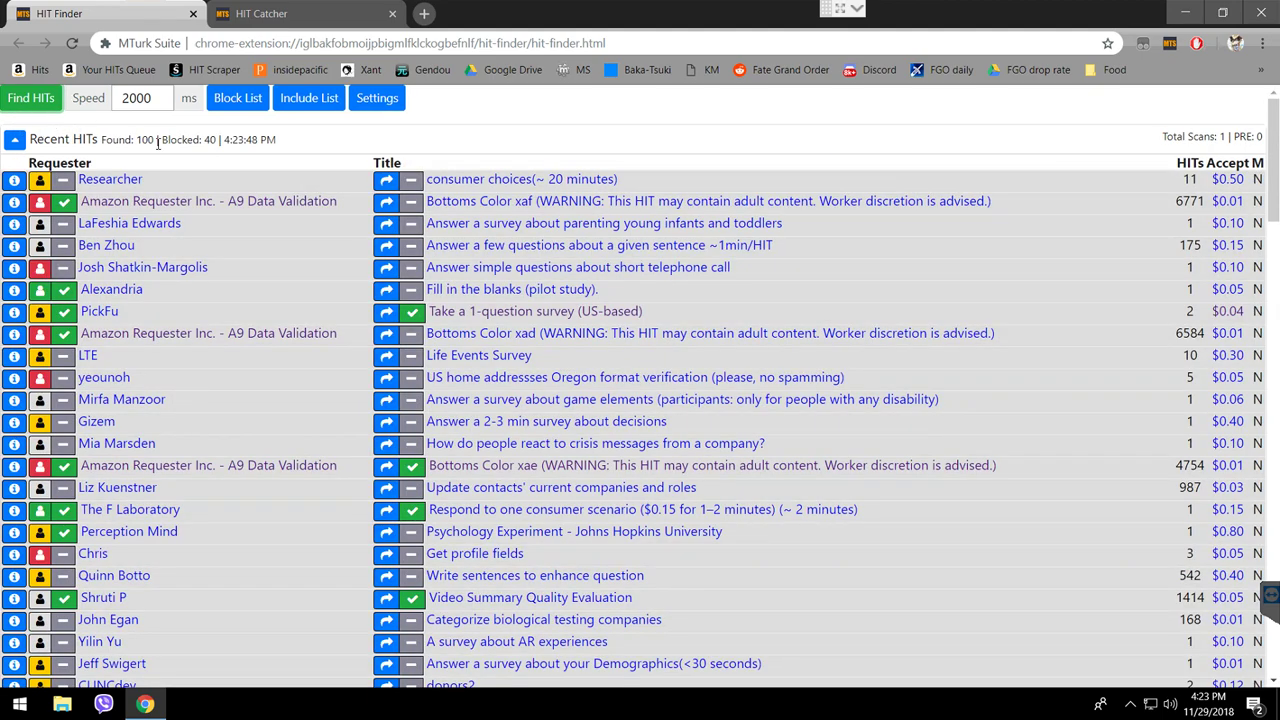
pyautogui.click(10, 140)
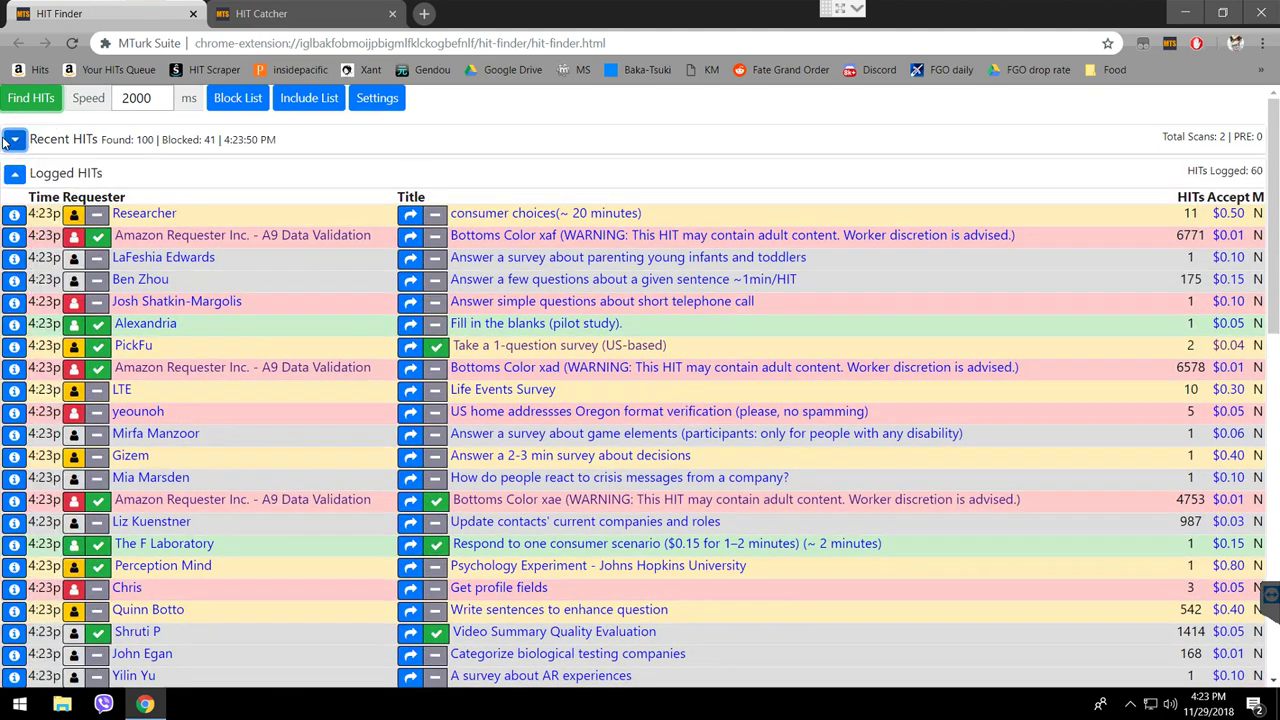
pyautogui.click(12, 173)
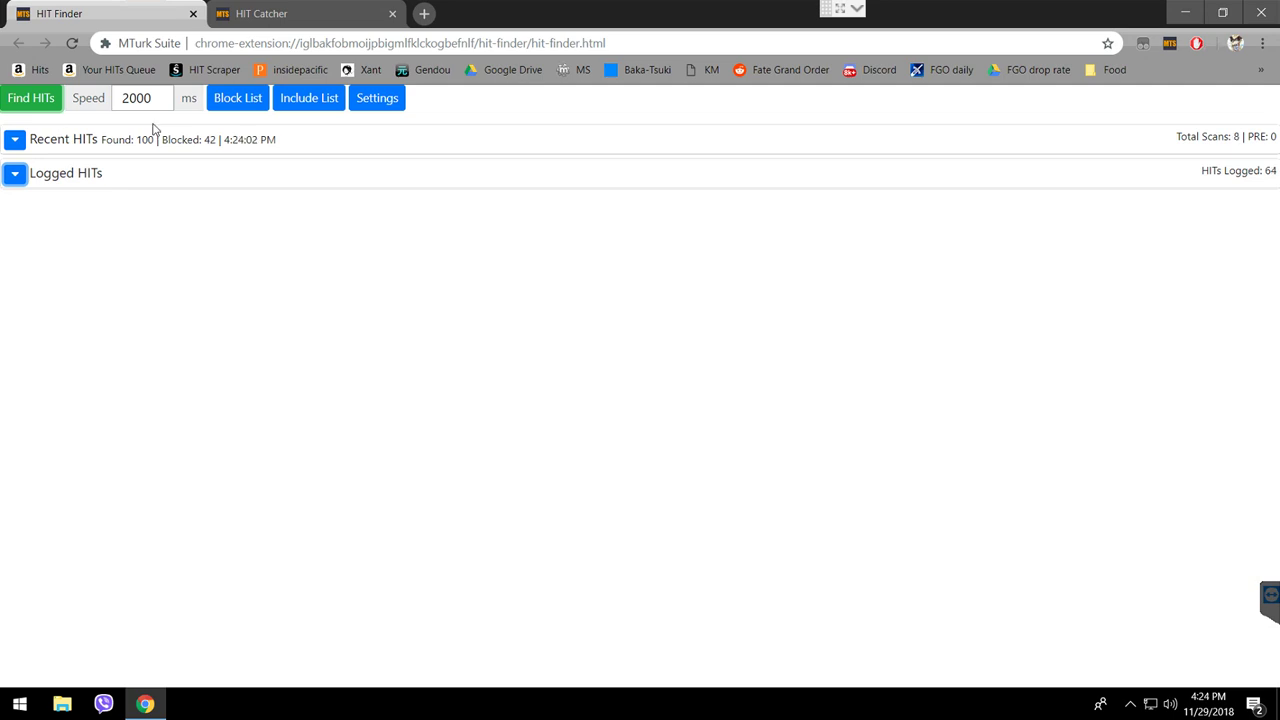
pyautogui.click(4, 145)
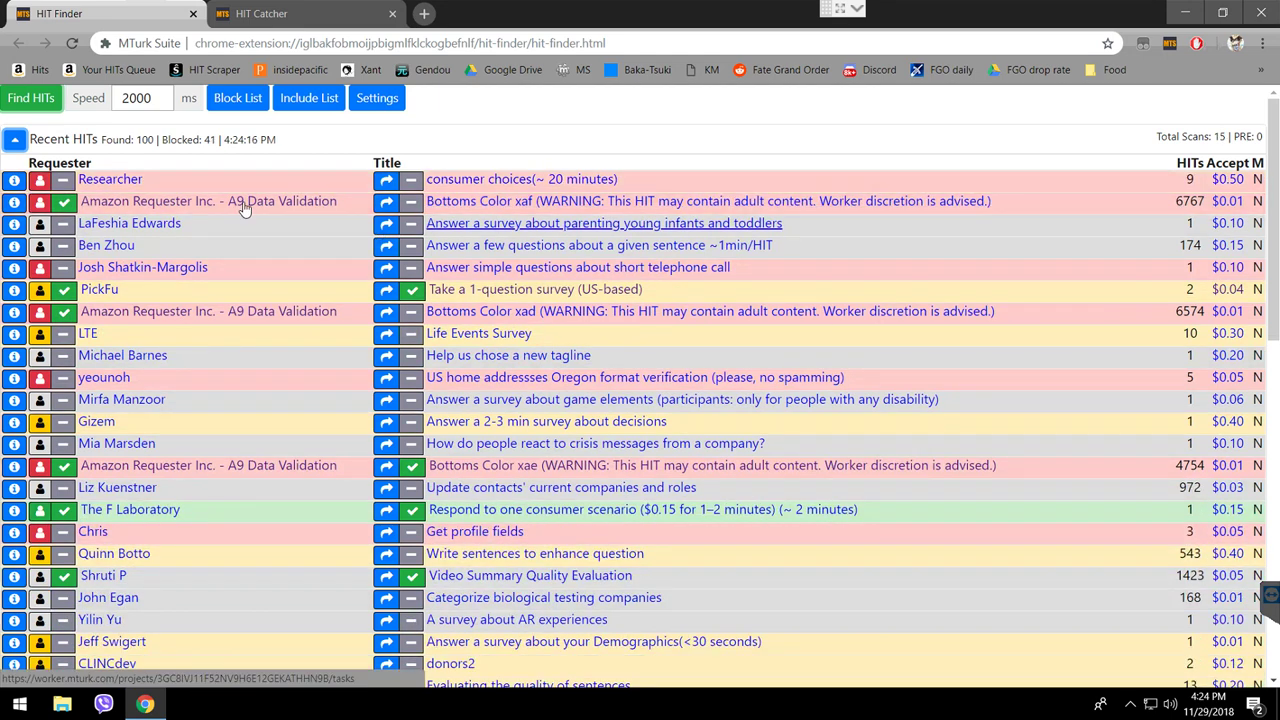
# - Collapse Recent HITs and expand the Logged HITs table of 78 logged HITs
pyautogui.click(15, 140)
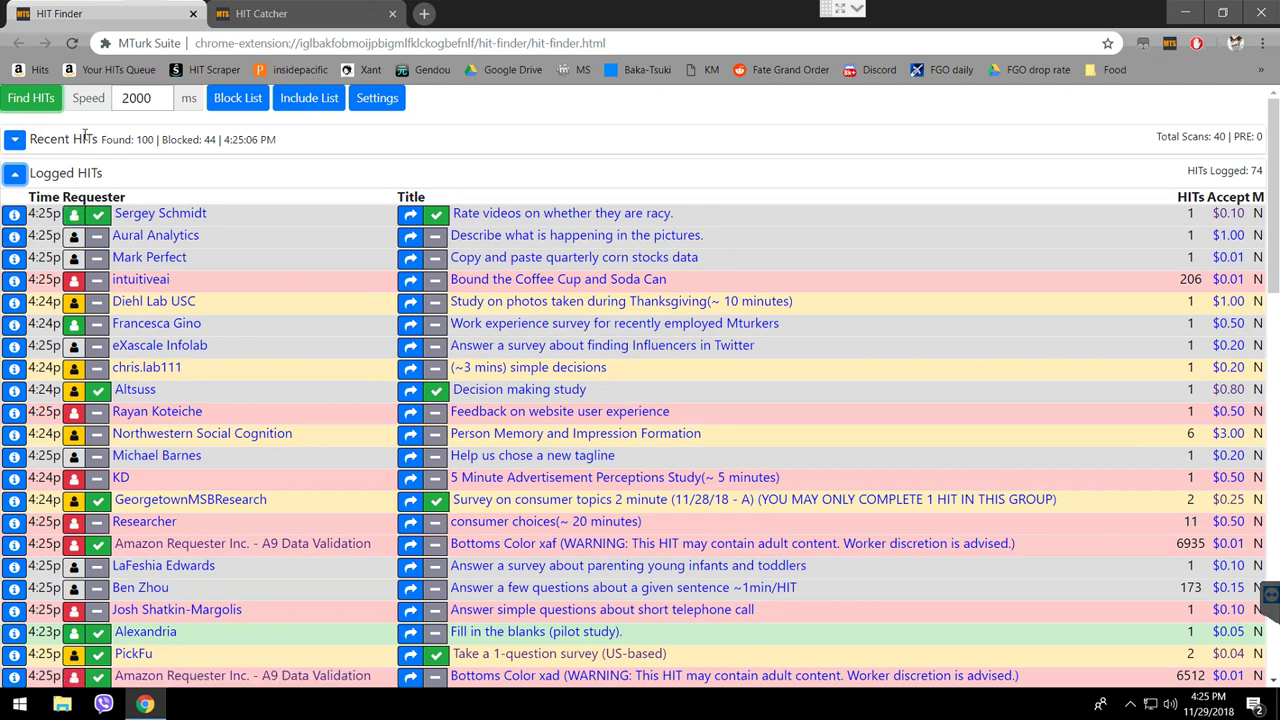
pyautogui.moveTo(27, 139); pyautogui.dragTo(92, 140)
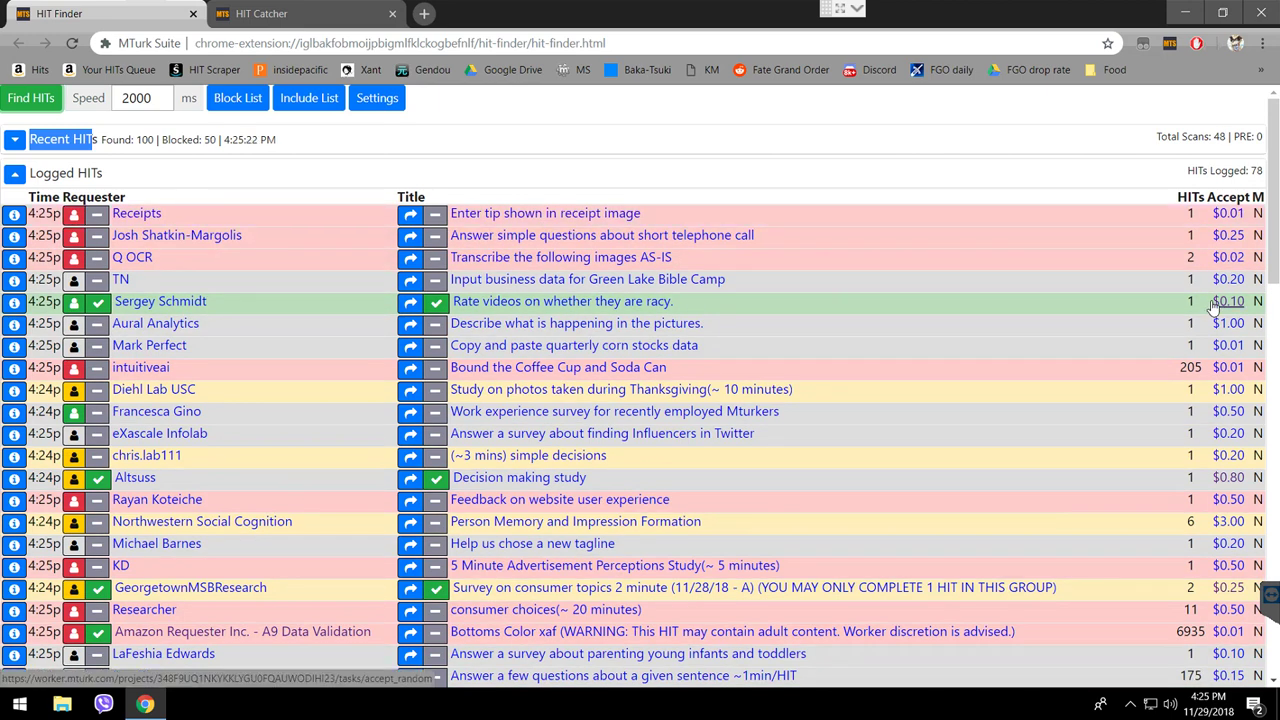
# - Try accepting the $0.10 Rate videos HIT, then add it to HIT Catcher as Once
pyautogui.click(1215, 303)
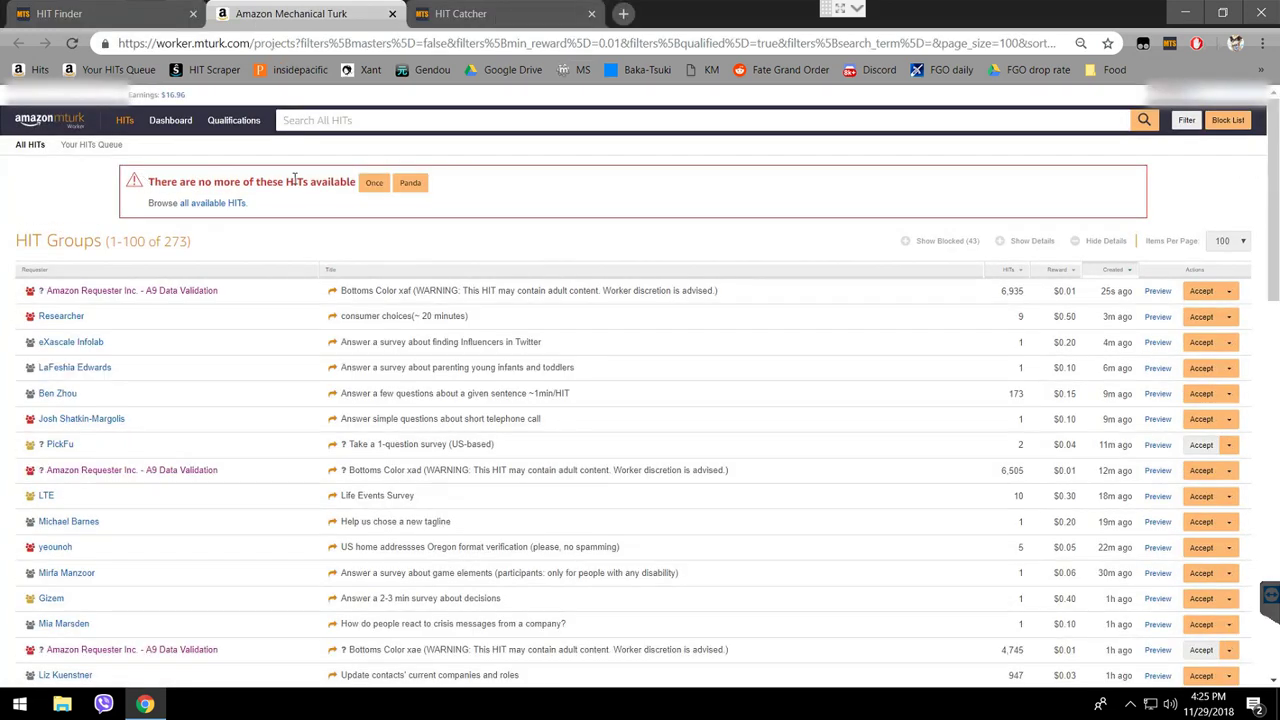
pyautogui.click(365, 184)
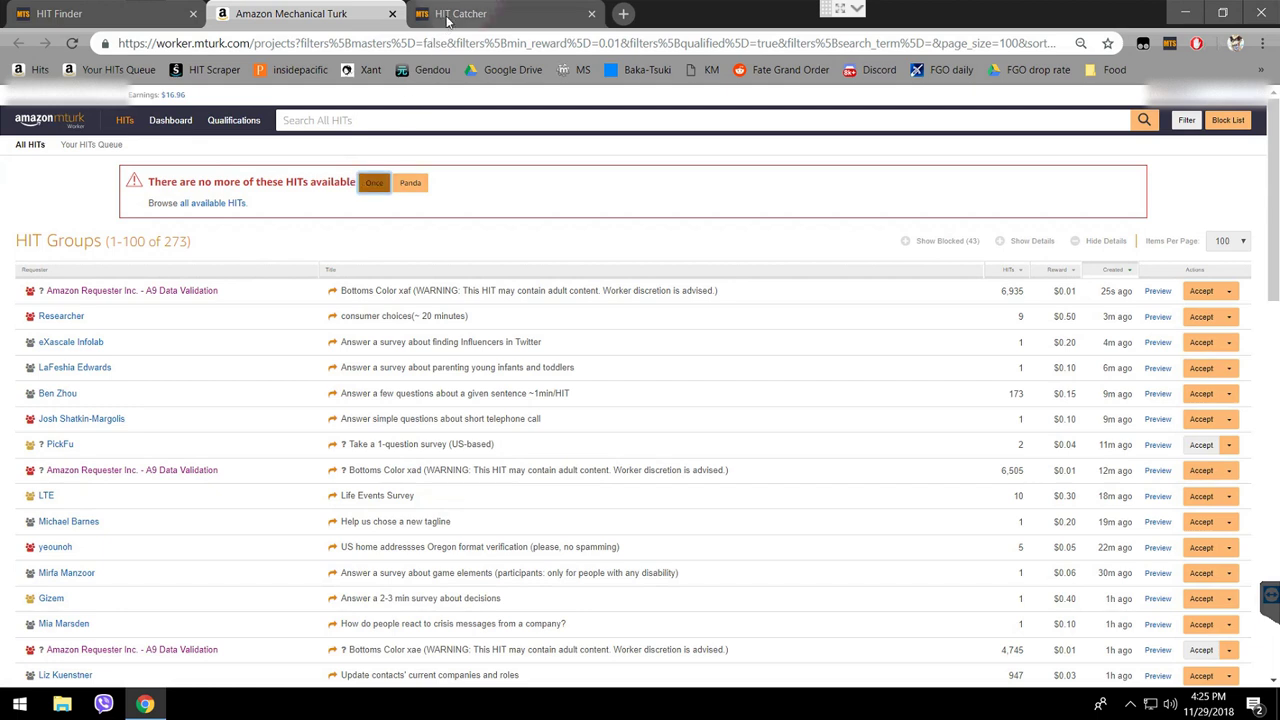
pyautogui.click(448, 20)
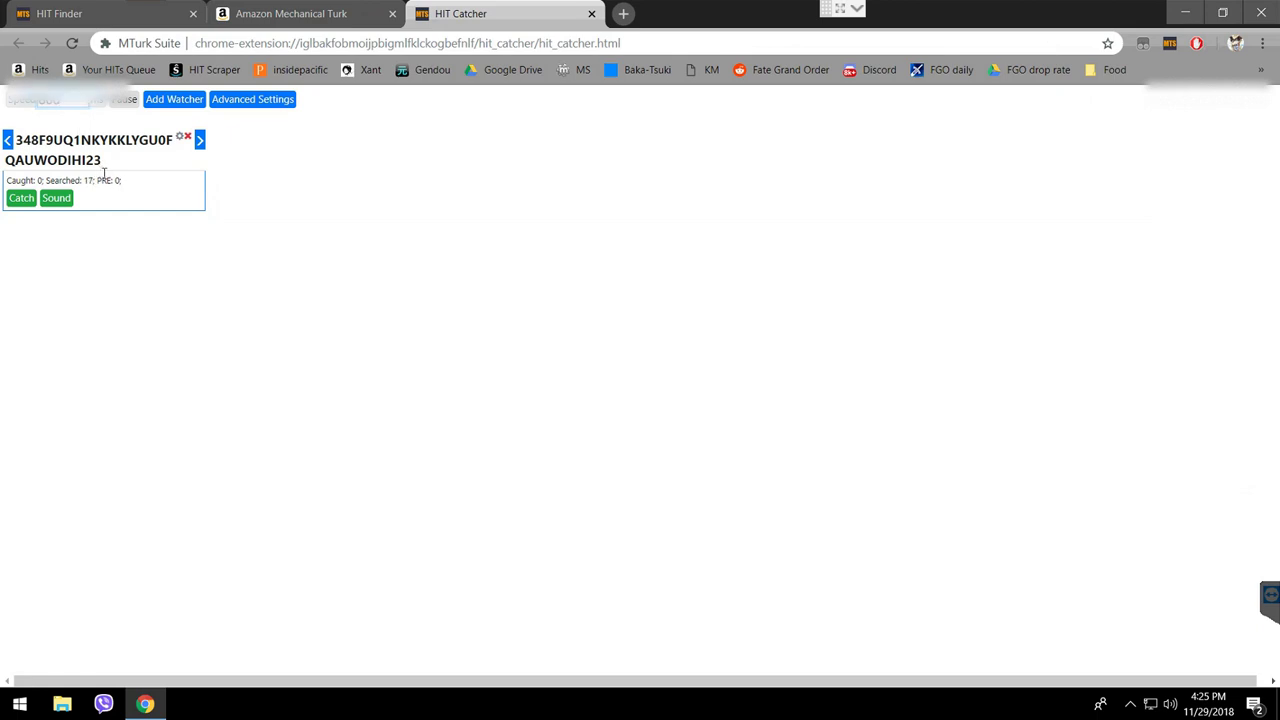
# - Inspect the HIT Catcher watcher's caught, searched and PRE counts
pyautogui.tripleClick(97, 178)
pyautogui.tripleClick(104, 177)
pyautogui.doubleClick(50, 100)
pyautogui.click(143, 232)
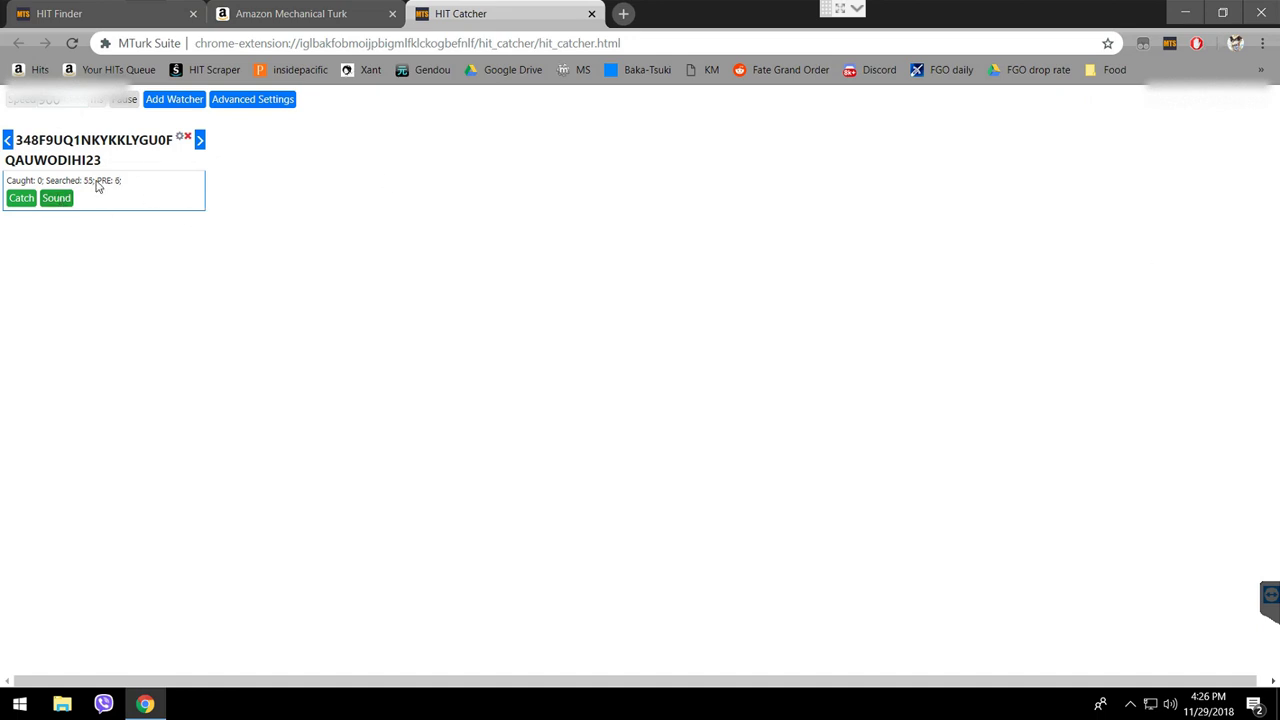
pyautogui.doubleClick(116, 180)
pyautogui.tripleClick(106, 176)
# - Set the HIT Catcher speed to 700 ms
pyautogui.click(58, 100)
pyautogui.press('BackSpace')
pyautogui.write('700')
# - From the Mechanical Turk HIT page, re-add the unavailable HIT to HIT Catcher with Once
pyautogui.click(290, 13)
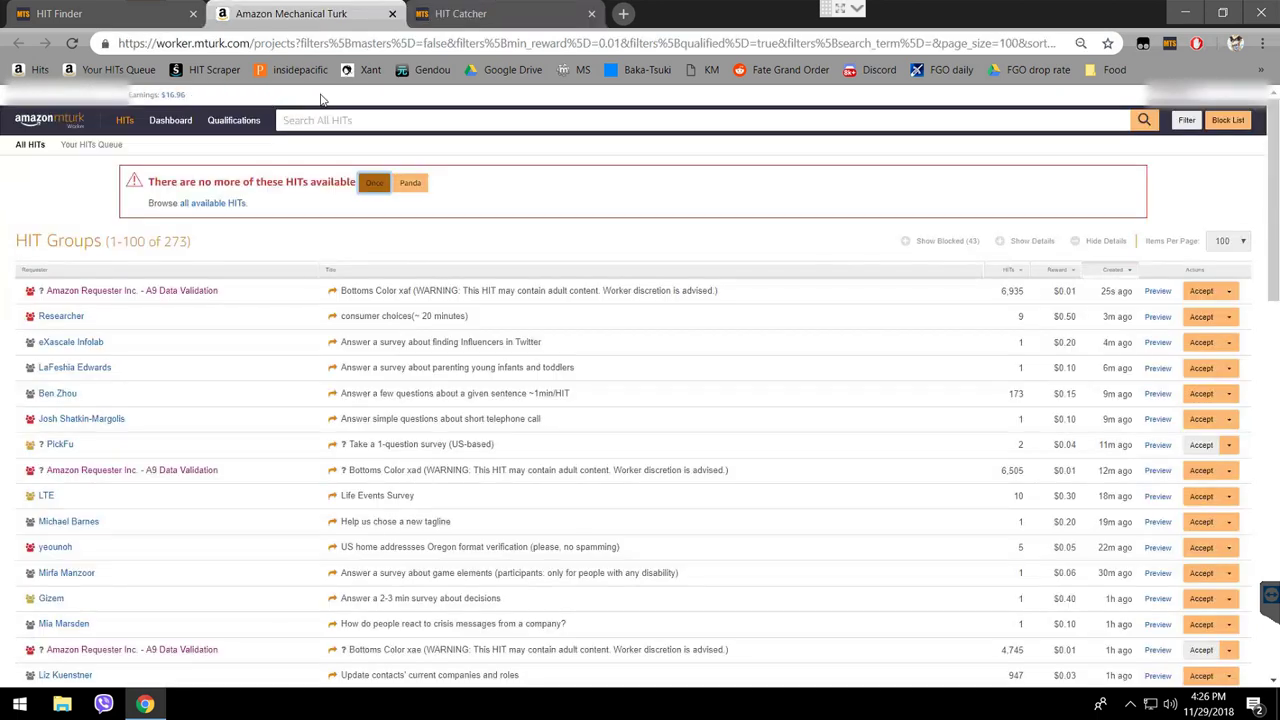
pyautogui.click(445, 16)
pyautogui.click(365, 183)
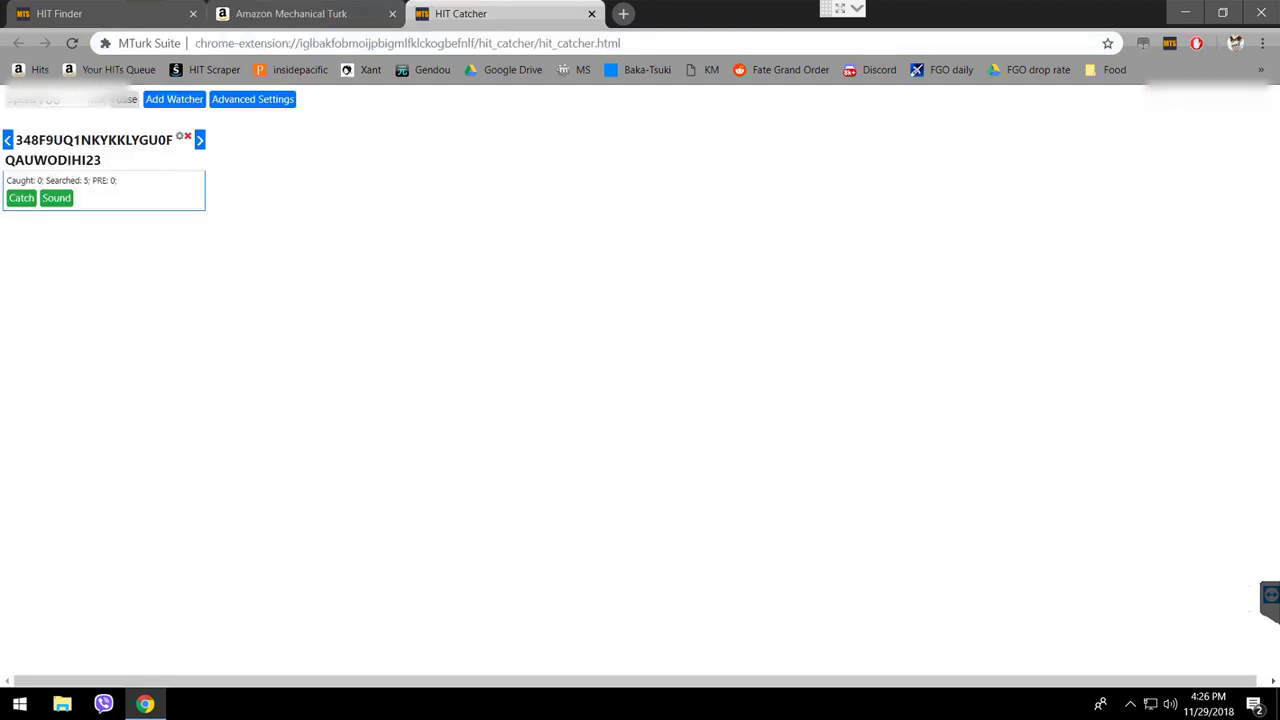
# - Turn off Catch, delete the watcher with its red ×, and return to the Mechanical Turk tab
pyautogui.click(12, 202)
pyautogui.click(12, 202)
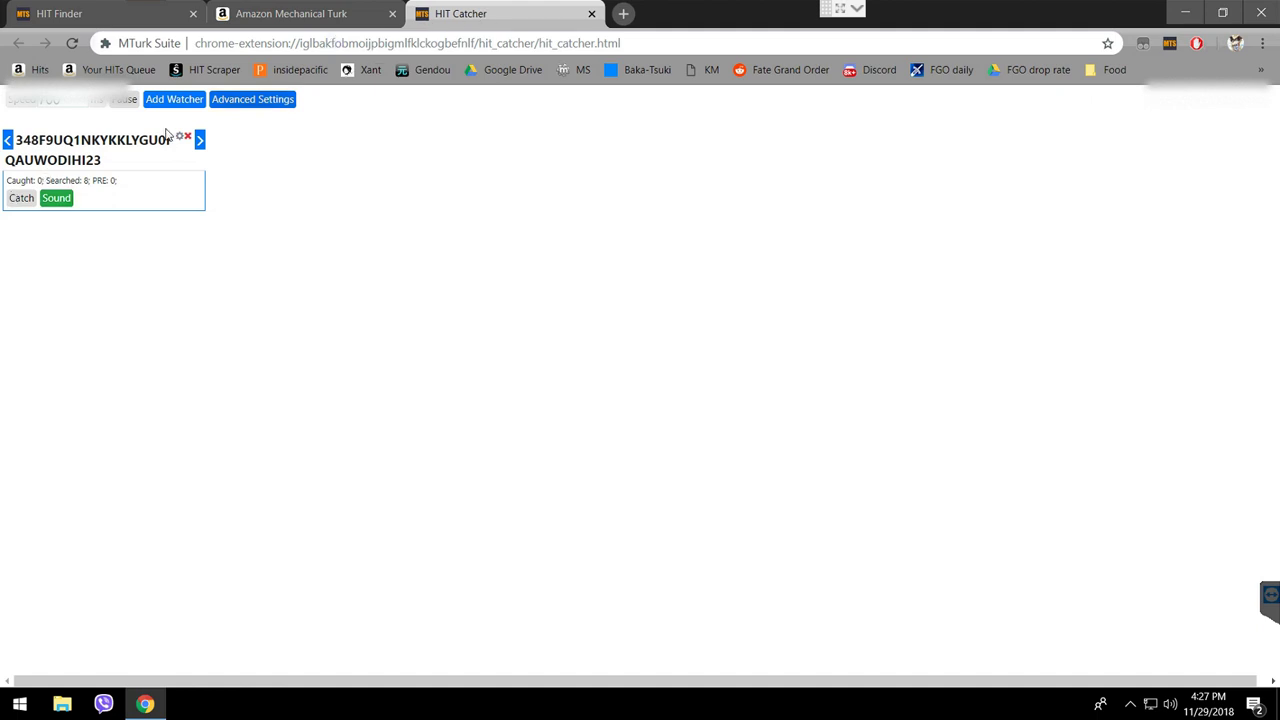
pyautogui.click(185, 135)
pyautogui.press('Return')
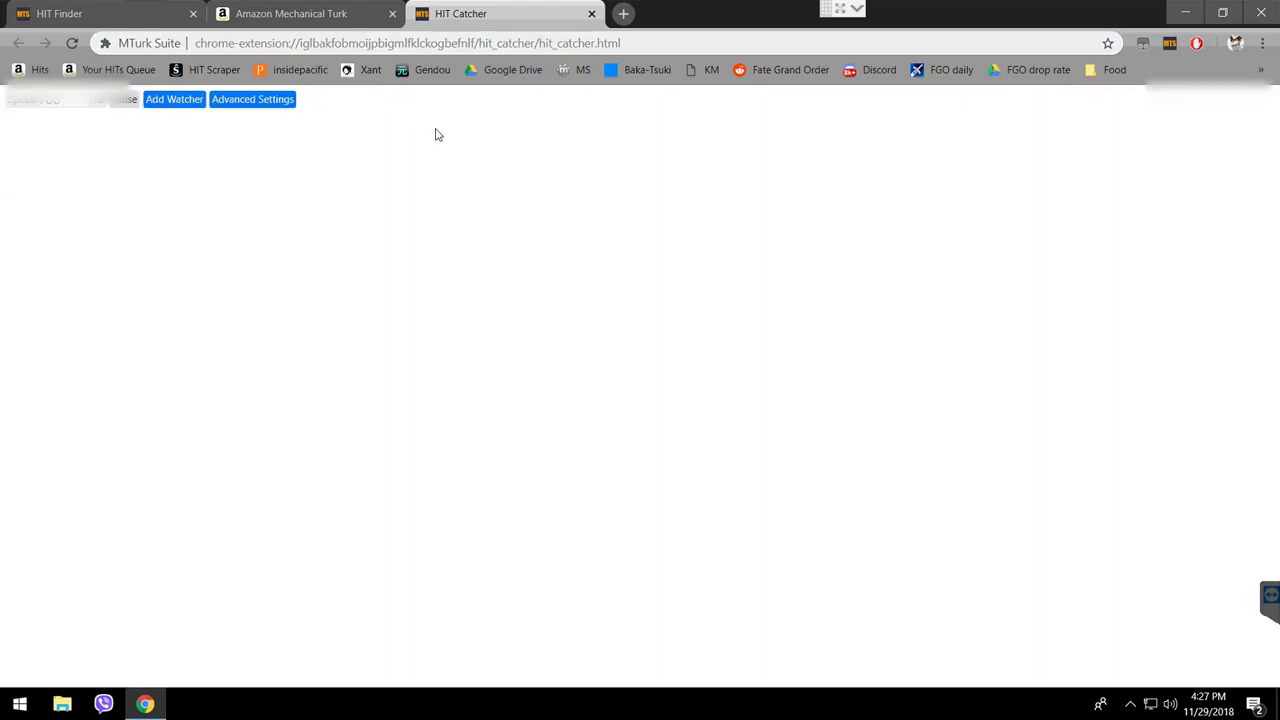
pyautogui.hotkey('ctrl', 'shift', 'Tab')
# - Watch the new panda watcher search in HIT Catcher until the Captcha found prompt appears
pyautogui.click(389, 181)
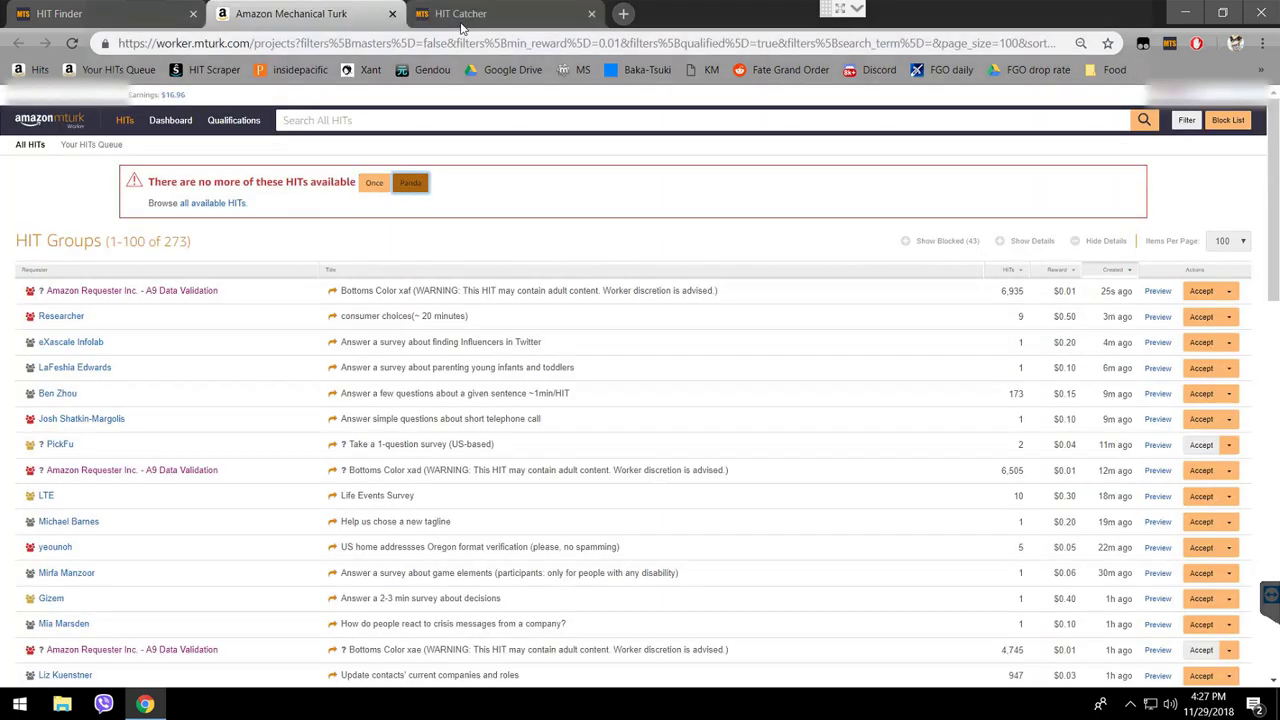
pyautogui.click(444, 18)
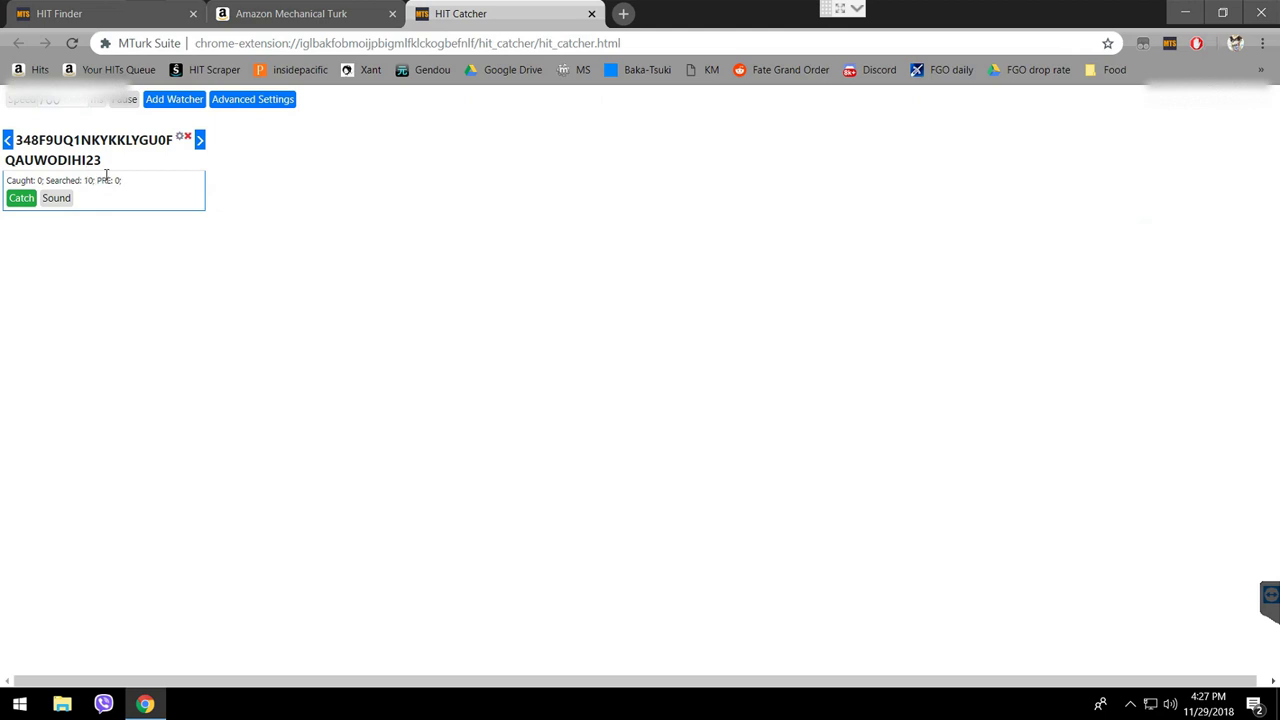
pyautogui.moveTo(102, 162); pyautogui.dragTo(32, 154)
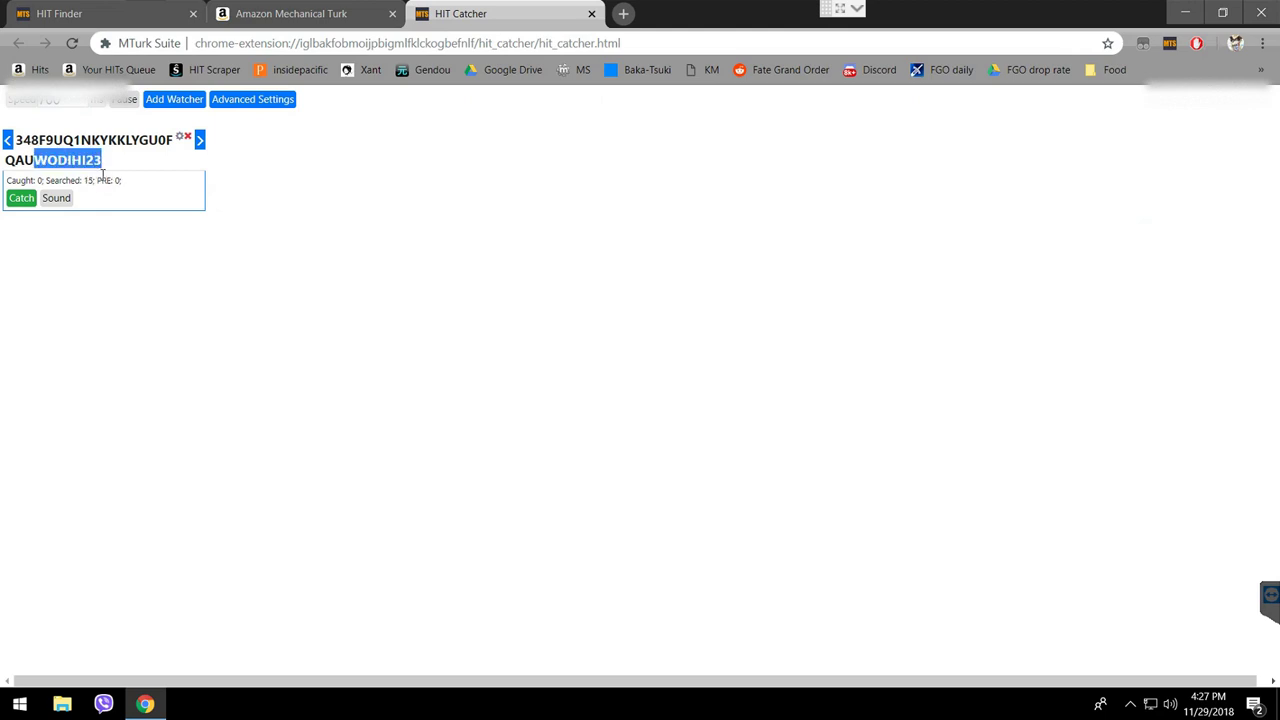
pyautogui.click(85, 168)
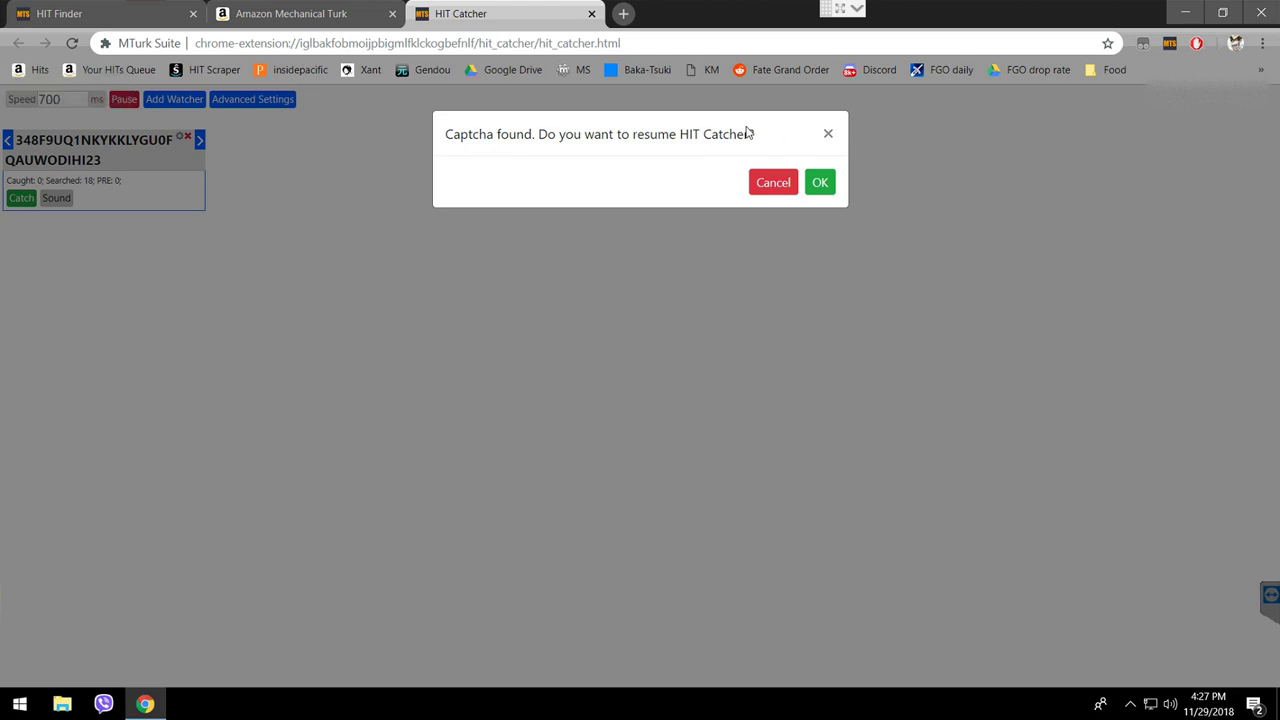
pyautogui.moveTo(748, 133); pyautogui.dragTo(443, 143)
pyautogui.click(333, 157)
pyautogui.moveTo(445, 133); pyautogui.dragTo(514, 124)
pyautogui.click(638, 149)
# - Resume the watcher after the captcha notice and toggle its alert sound, leaving it off
pyautogui.click(812, 183)
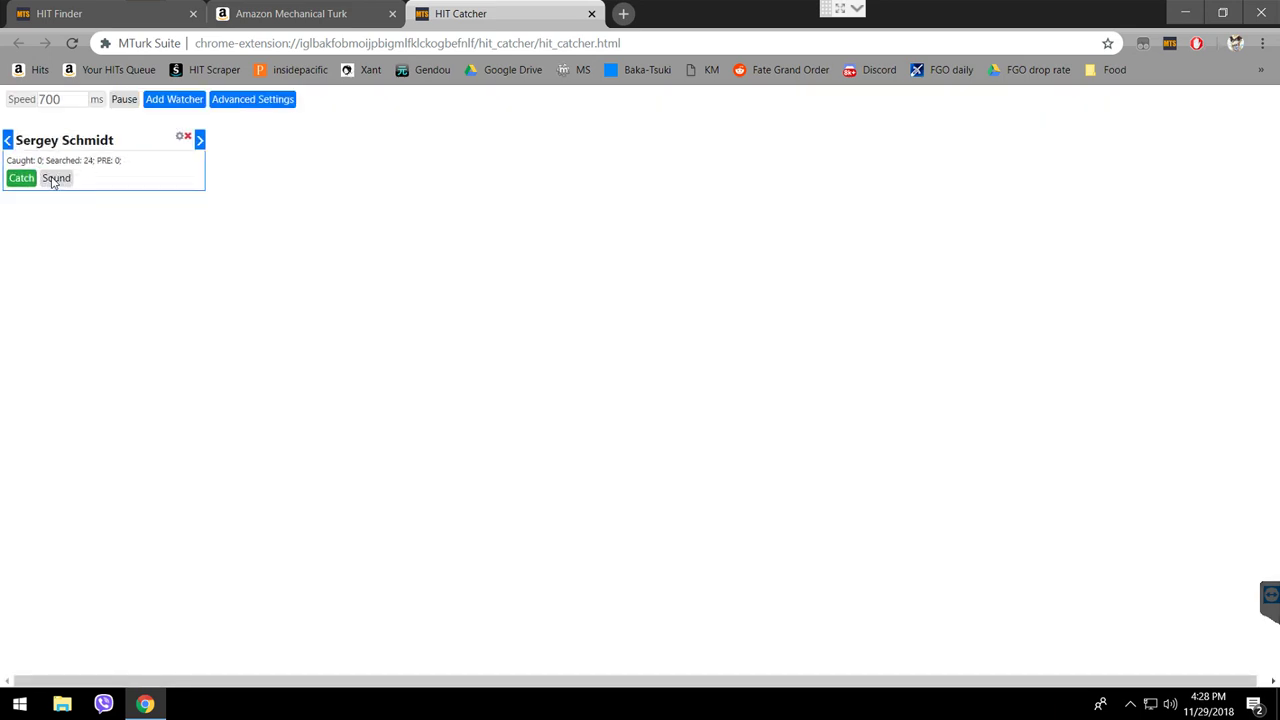
pyautogui.click(43, 179)
pyautogui.click(45, 179)
pyautogui.doubleClick(25, 151)
pyautogui.click(25, 149)
pyautogui.click(53, 177)
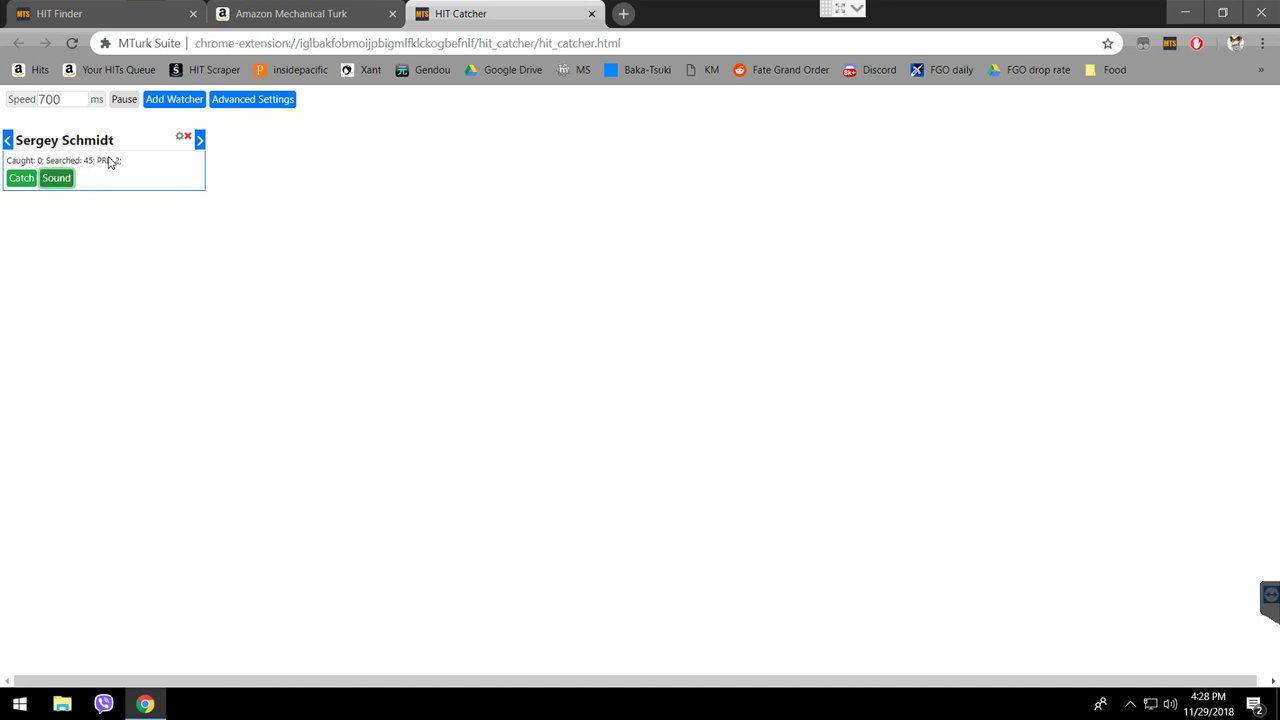
pyautogui.moveTo(110, 160); pyautogui.dragTo(8, 160)
pyautogui.click(52, 150)
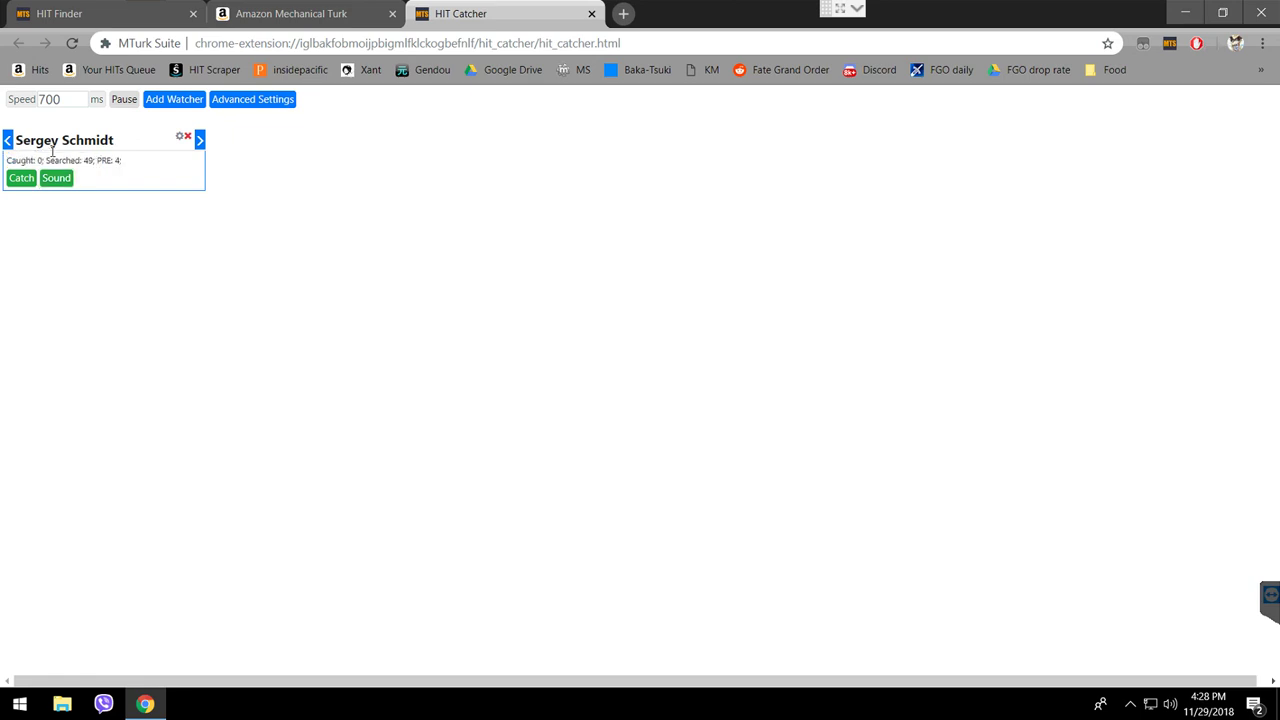
pyautogui.doubleClick(62, 160)
pyautogui.click(56, 178)
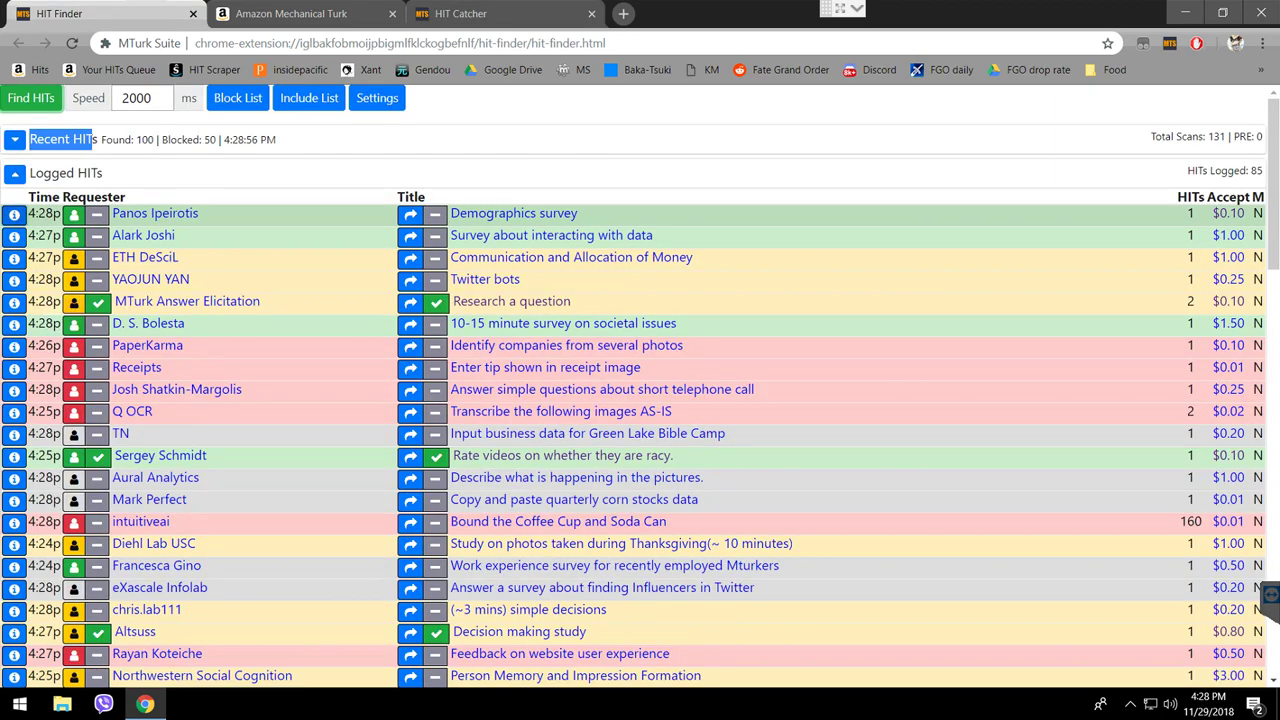
pyautogui.click(14, 213)
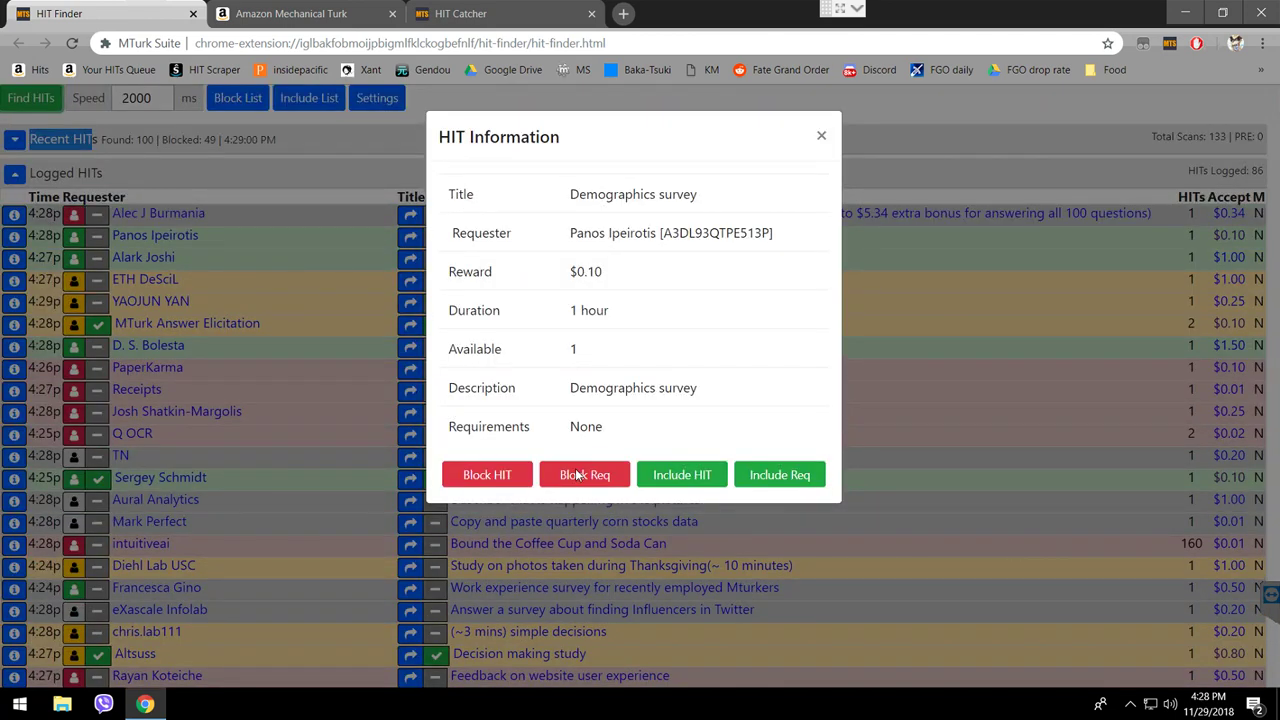
pyautogui.click(503, 474)
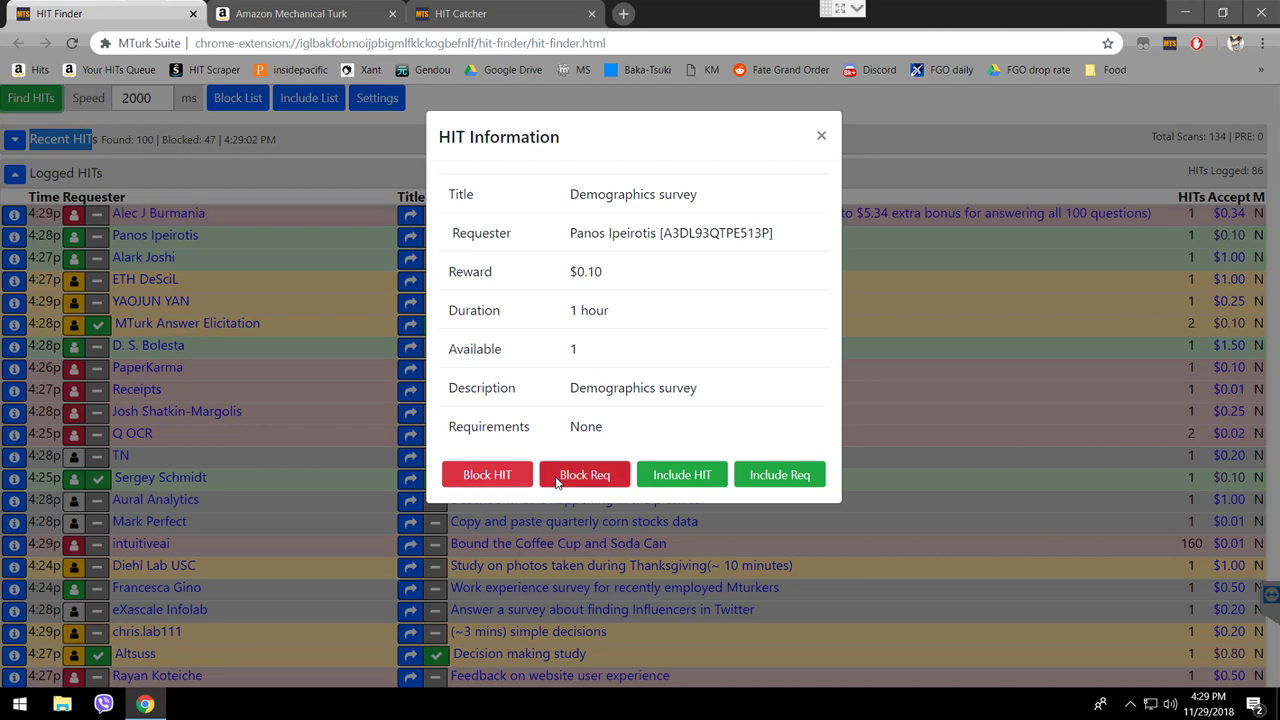
pyautogui.click(574, 476)
pyautogui.click(458, 478)
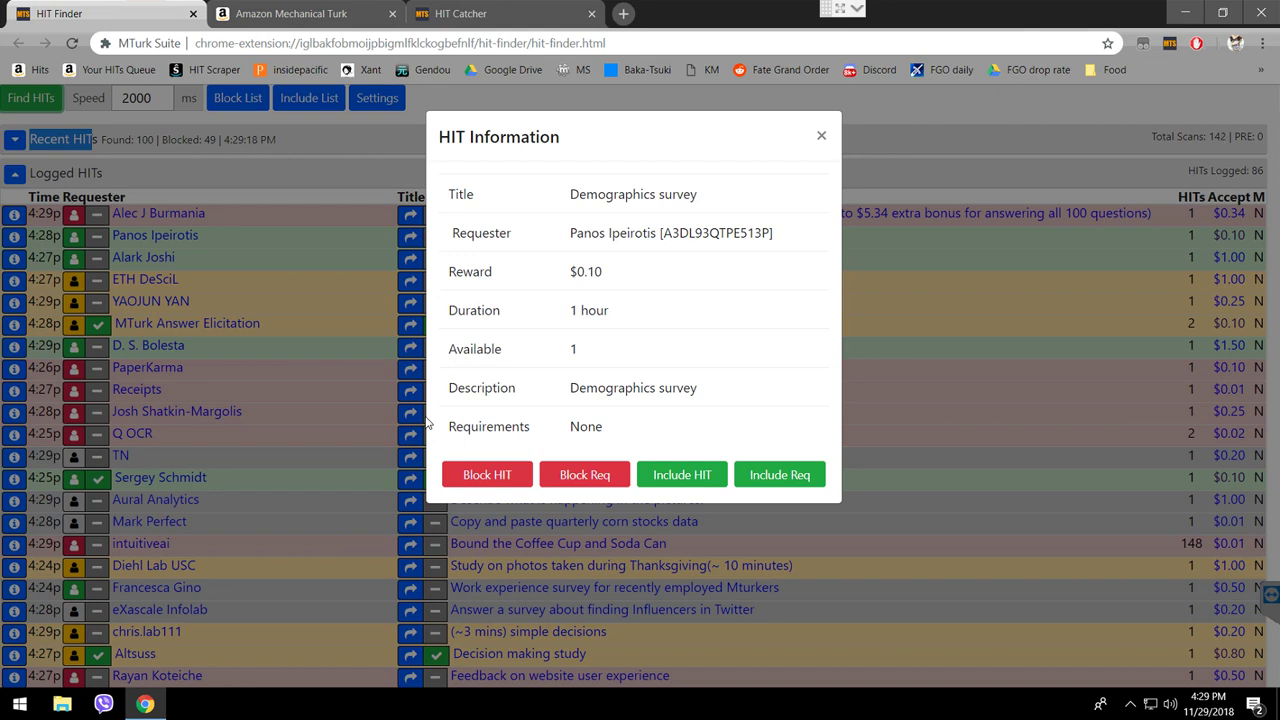
pyautogui.click(558, 476)
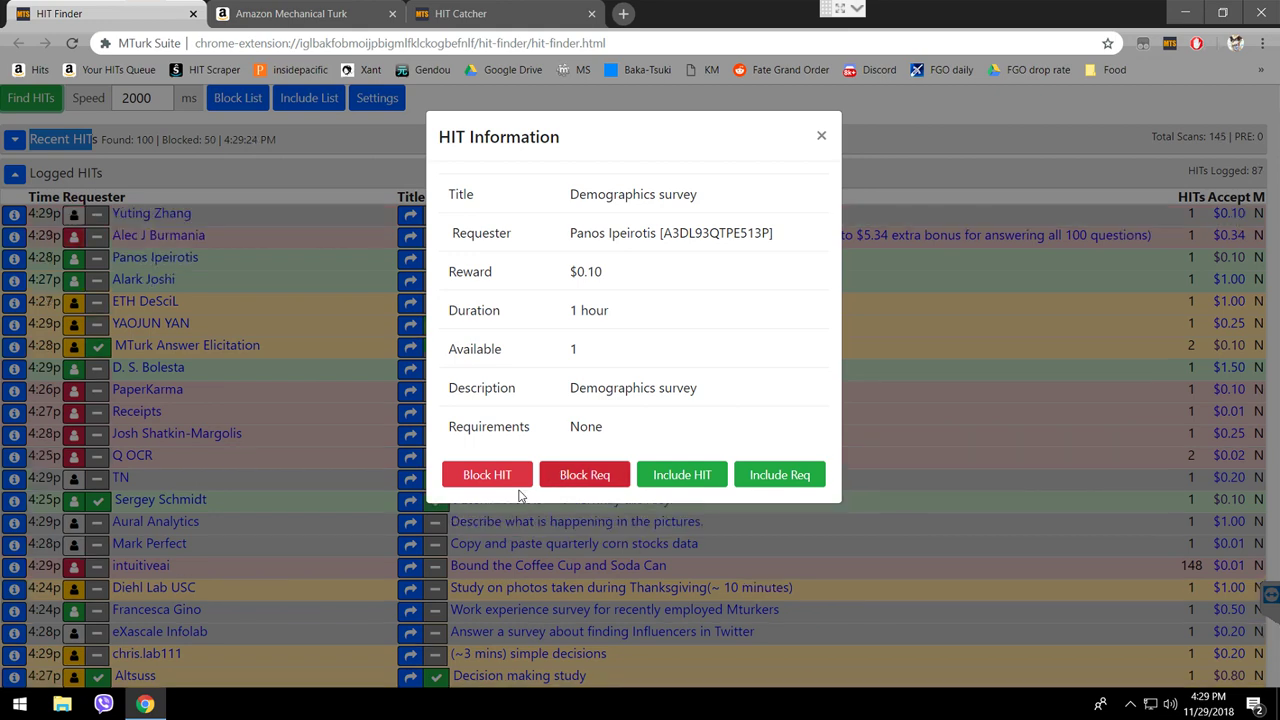
pyautogui.click(516, 484)
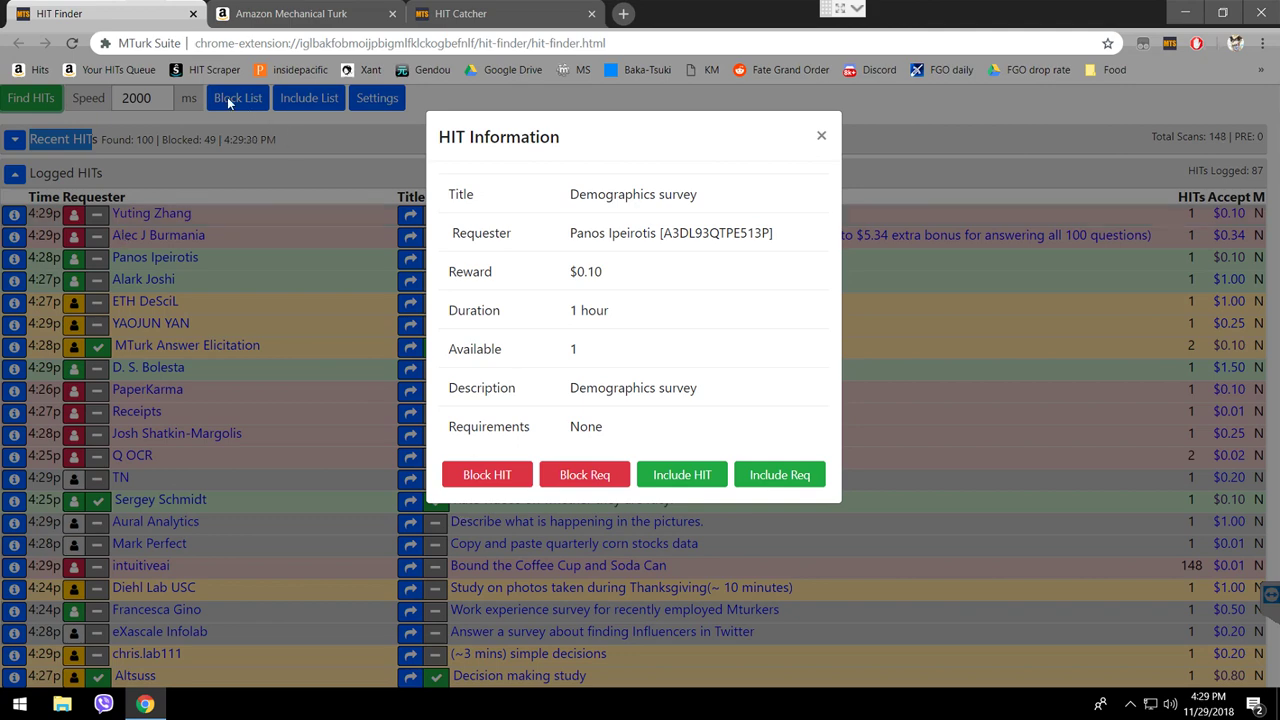
pyautogui.click(690, 478)
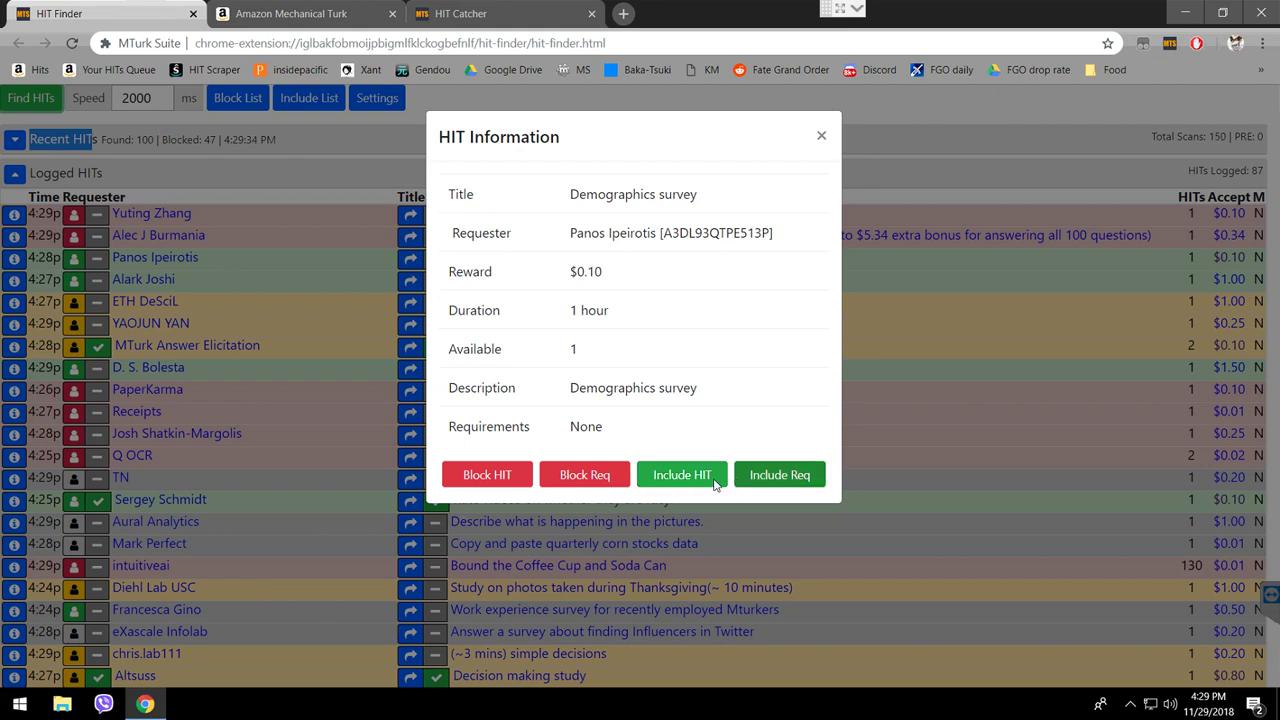
pyautogui.click(775, 467)
pyautogui.click(669, 475)
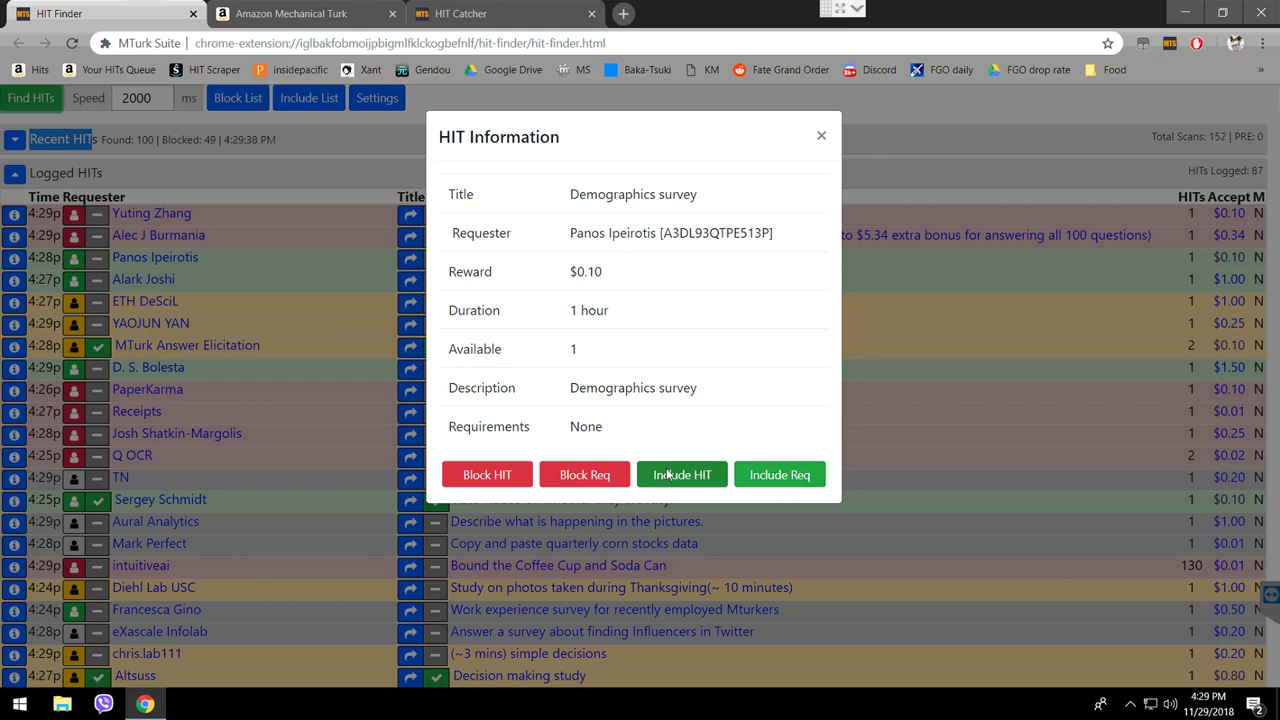
pyautogui.click(324, 339)
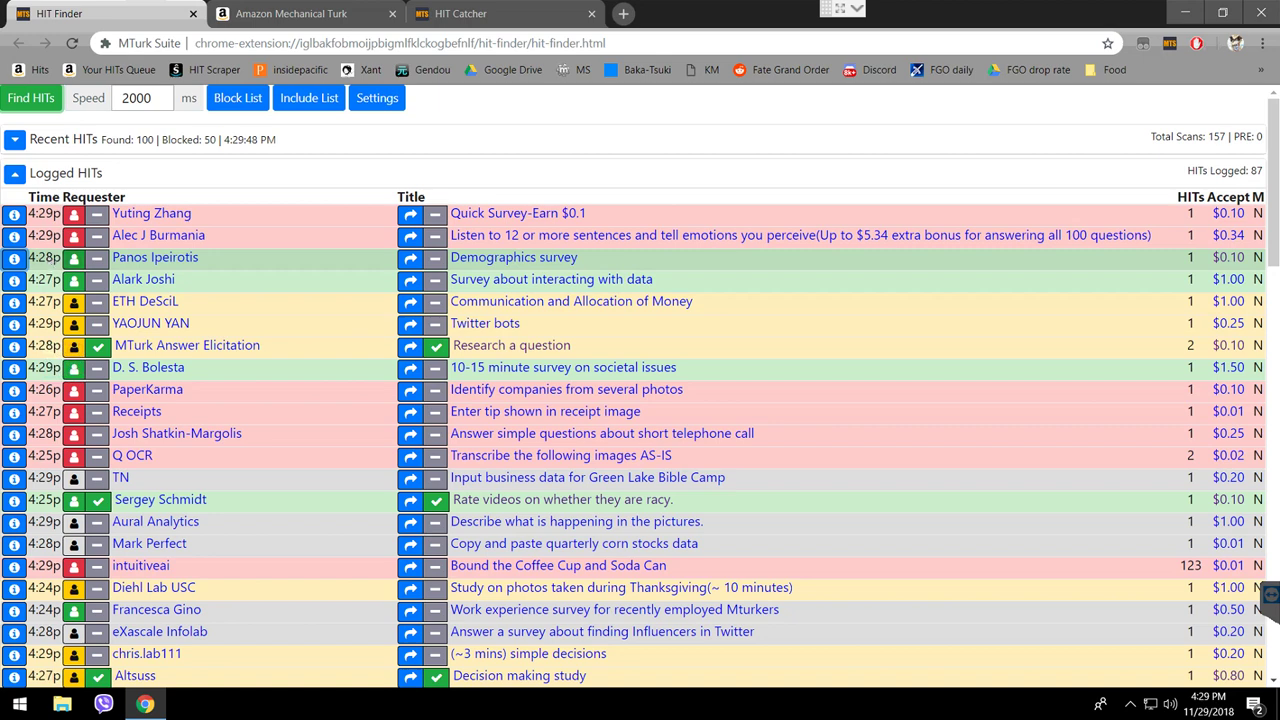
# - Save the Demographics survey HIT to the include list with Sound and Notification checked
pyautogui.click(14, 257)
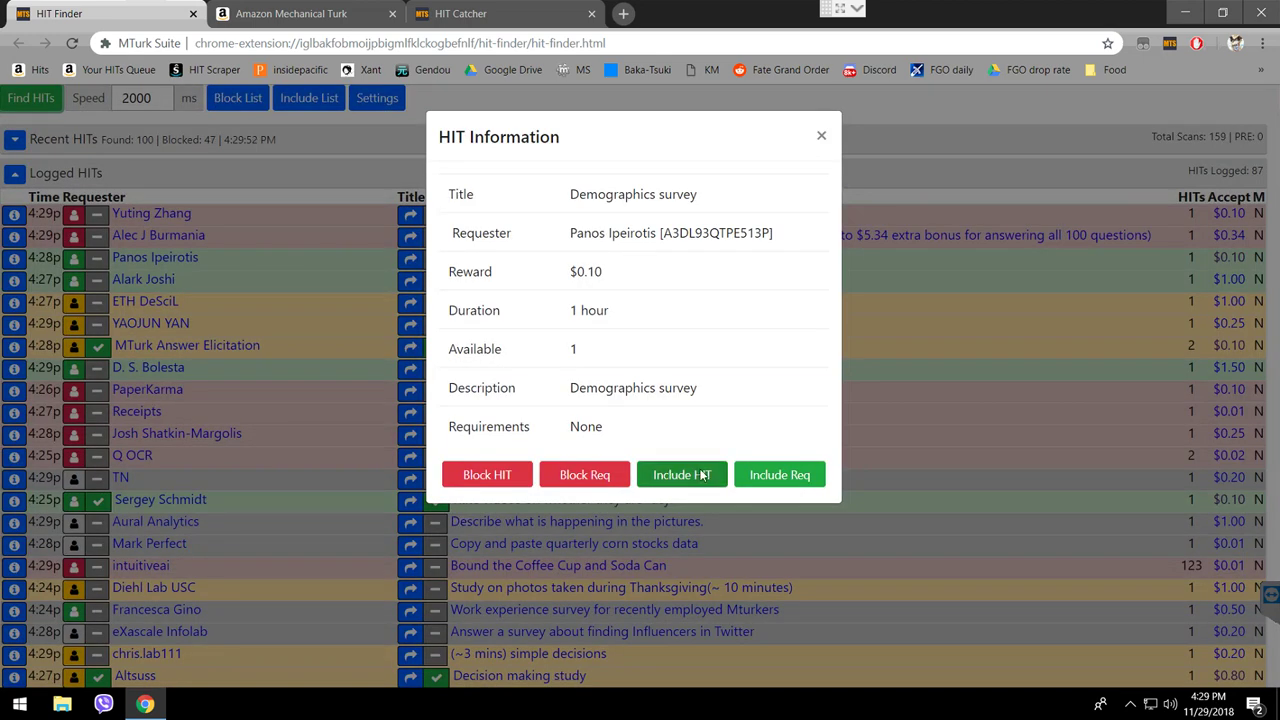
pyautogui.click(706, 474)
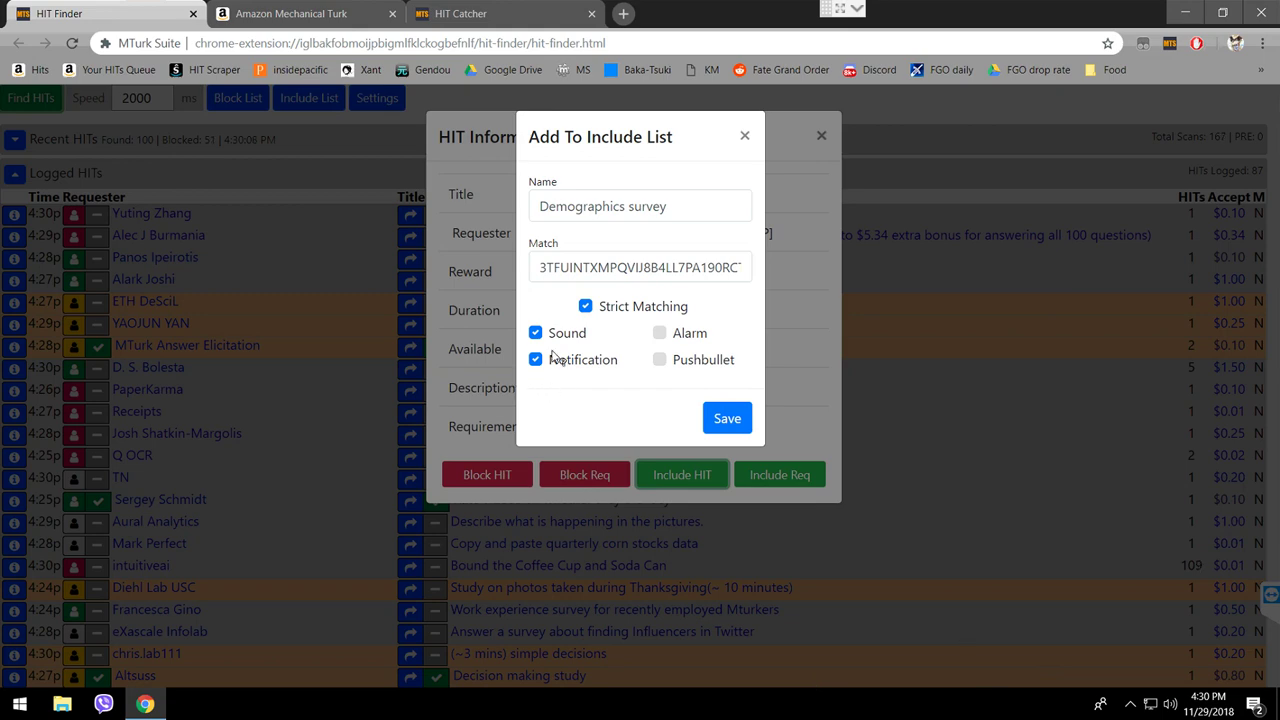
pyautogui.click(707, 420)
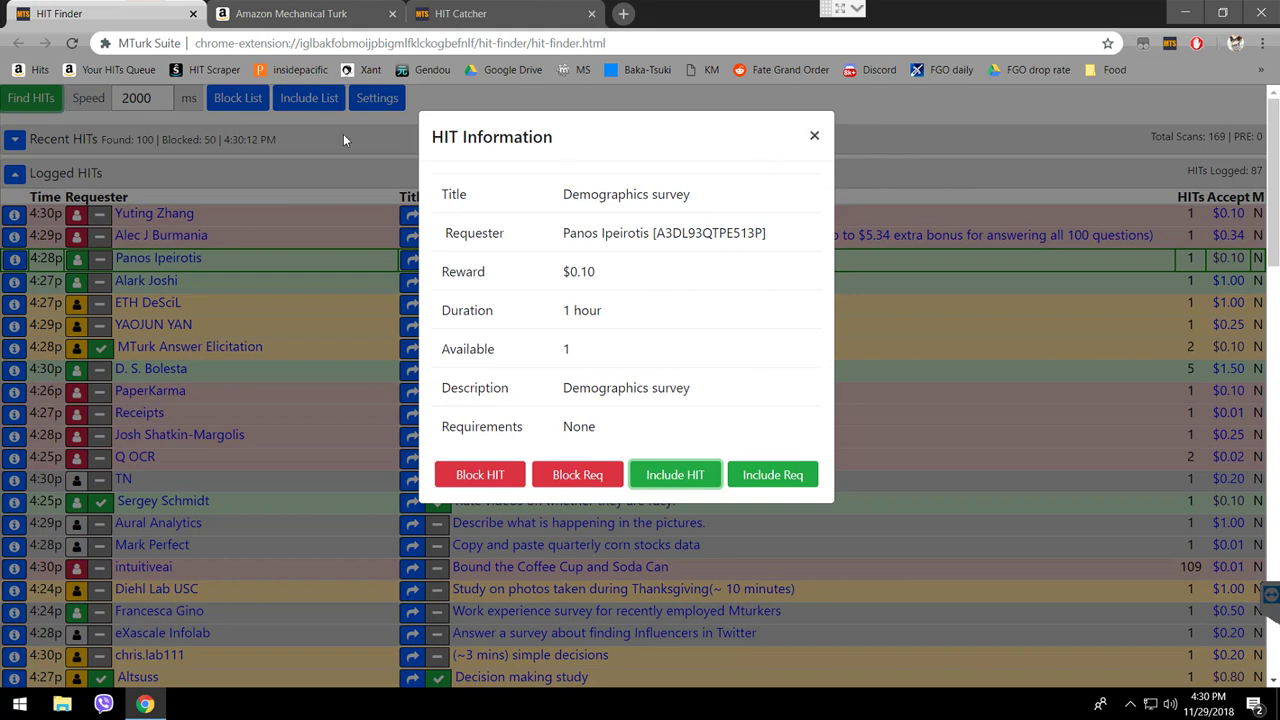
# - Delete the Demographics survey tag from the Include List, leaving only remesh
pyautogui.click(293, 105)
pyautogui.click(300, 99)
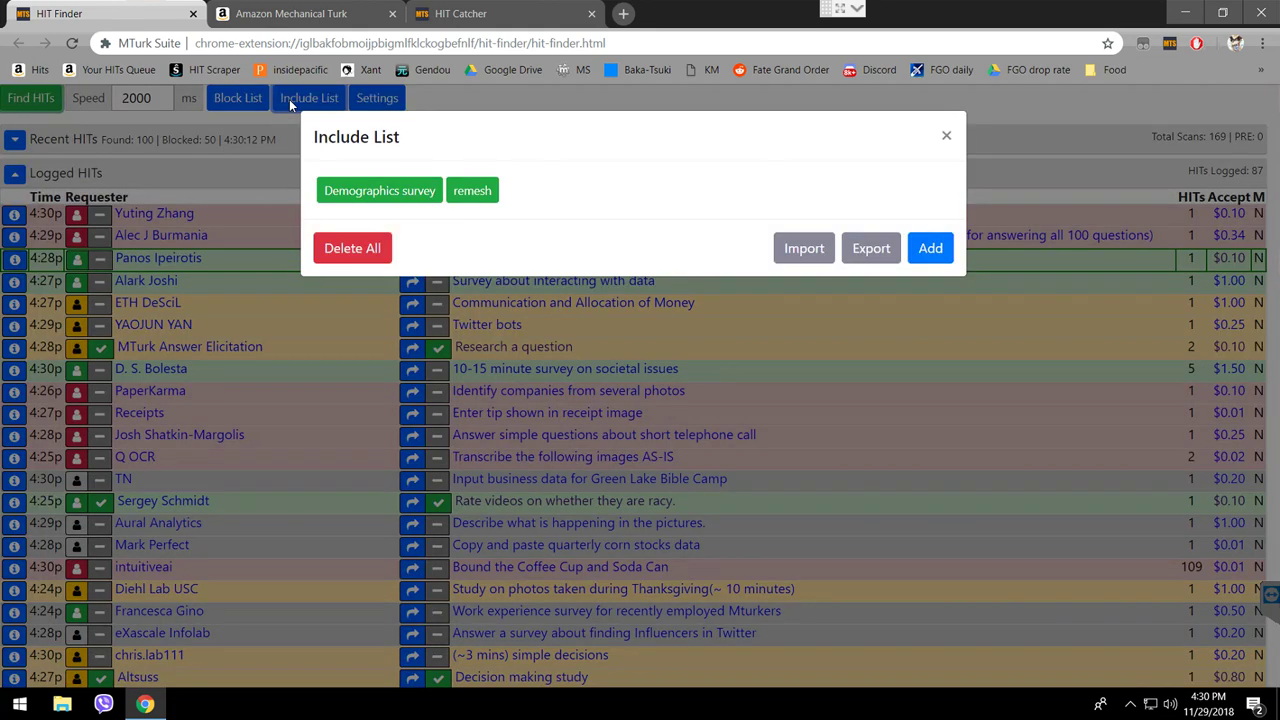
pyautogui.click(945, 134)
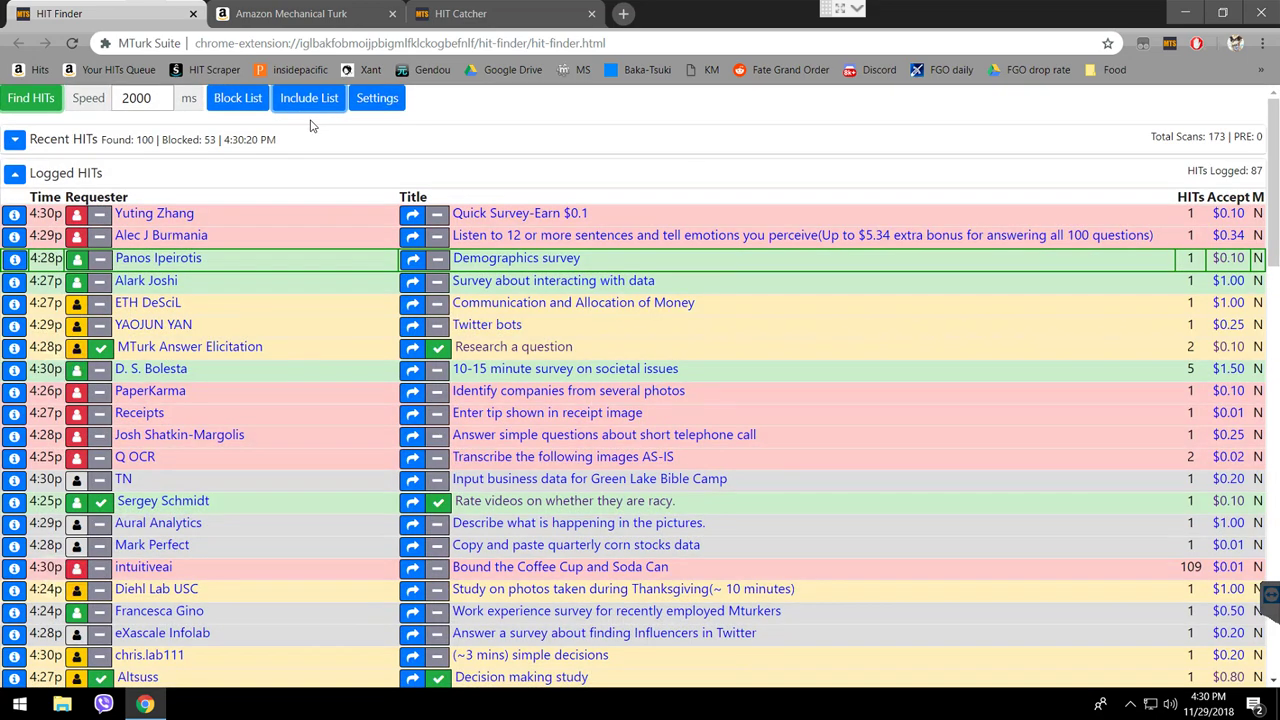
pyautogui.click(320, 95)
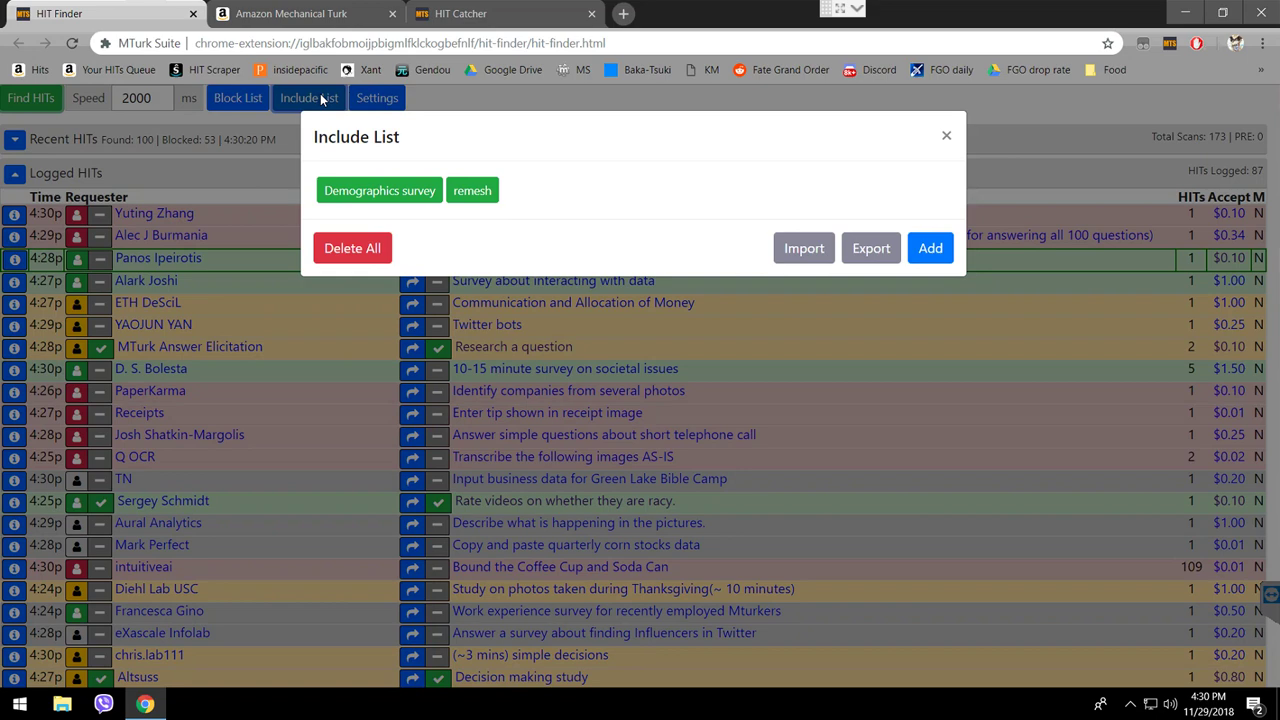
pyautogui.click(409, 192)
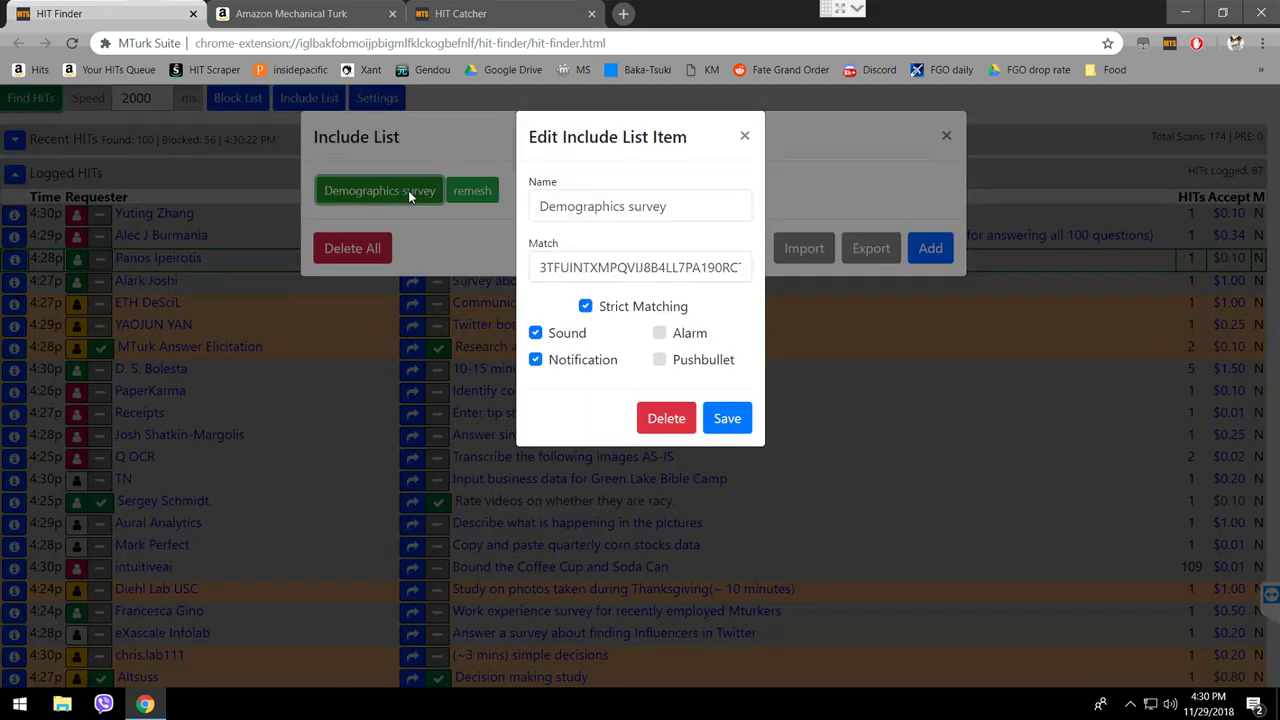
pyautogui.click(666, 418)
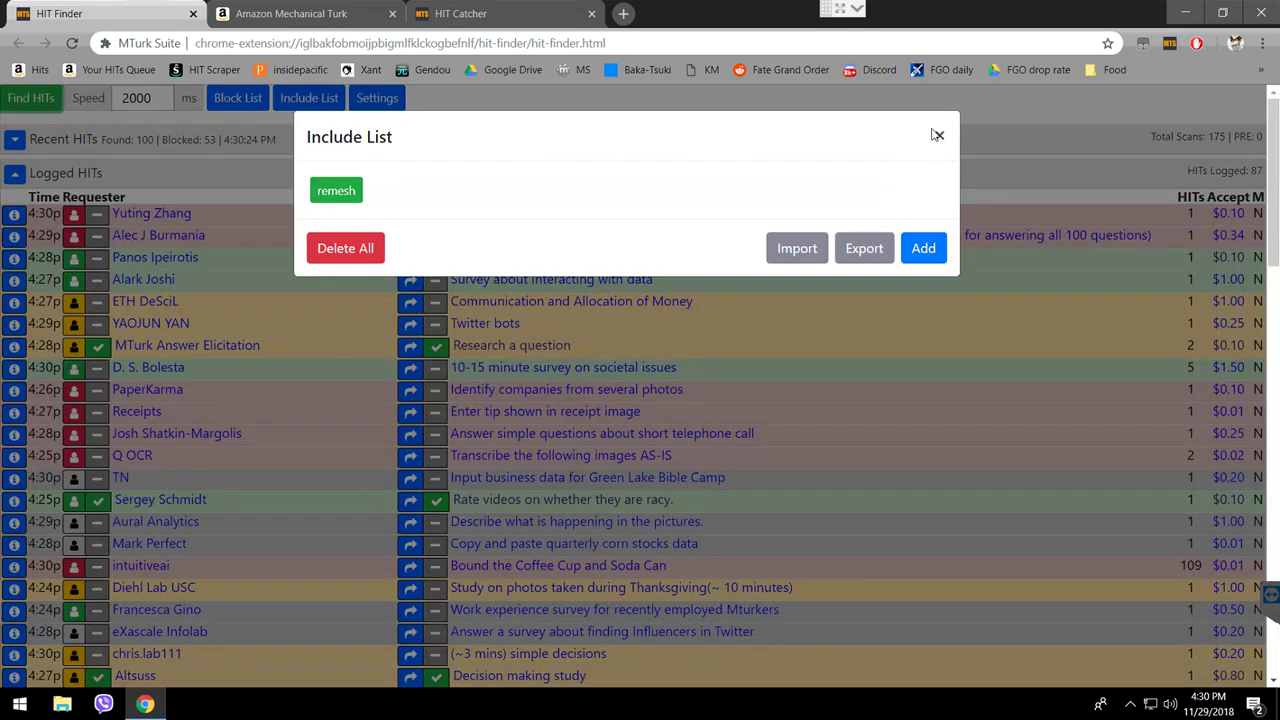
pyautogui.click(937, 135)
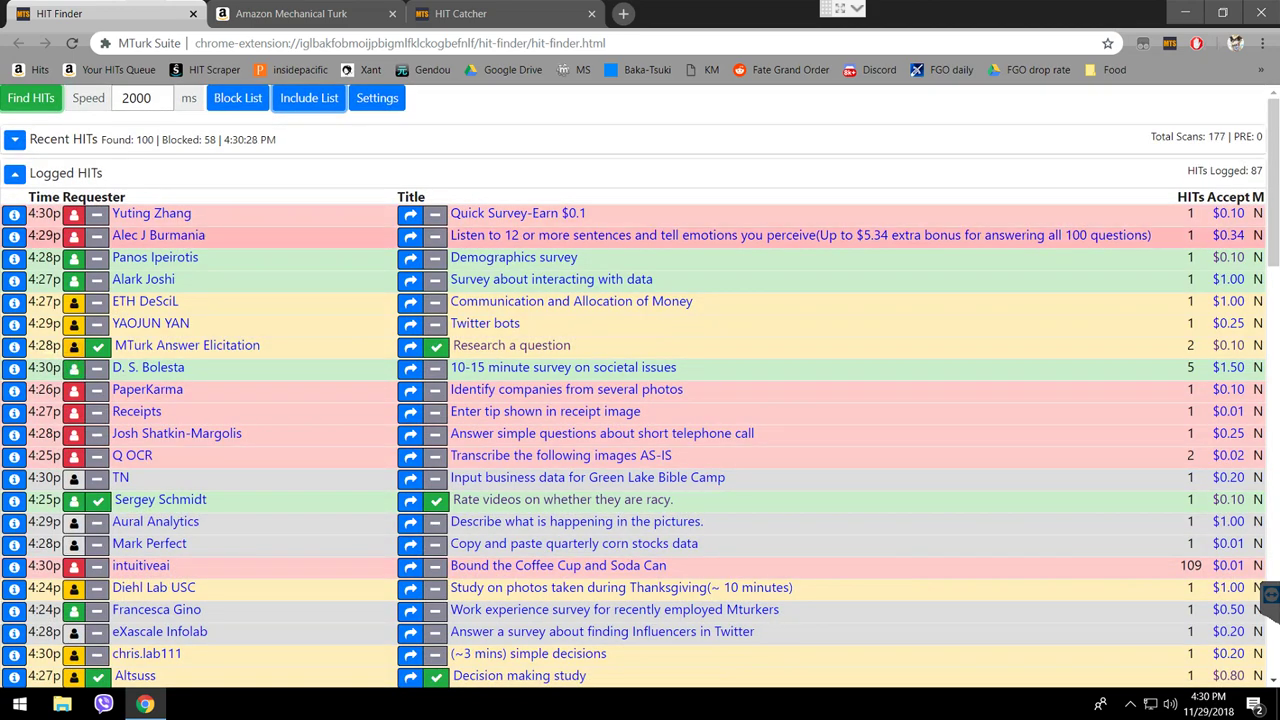
pyautogui.click(14, 257)
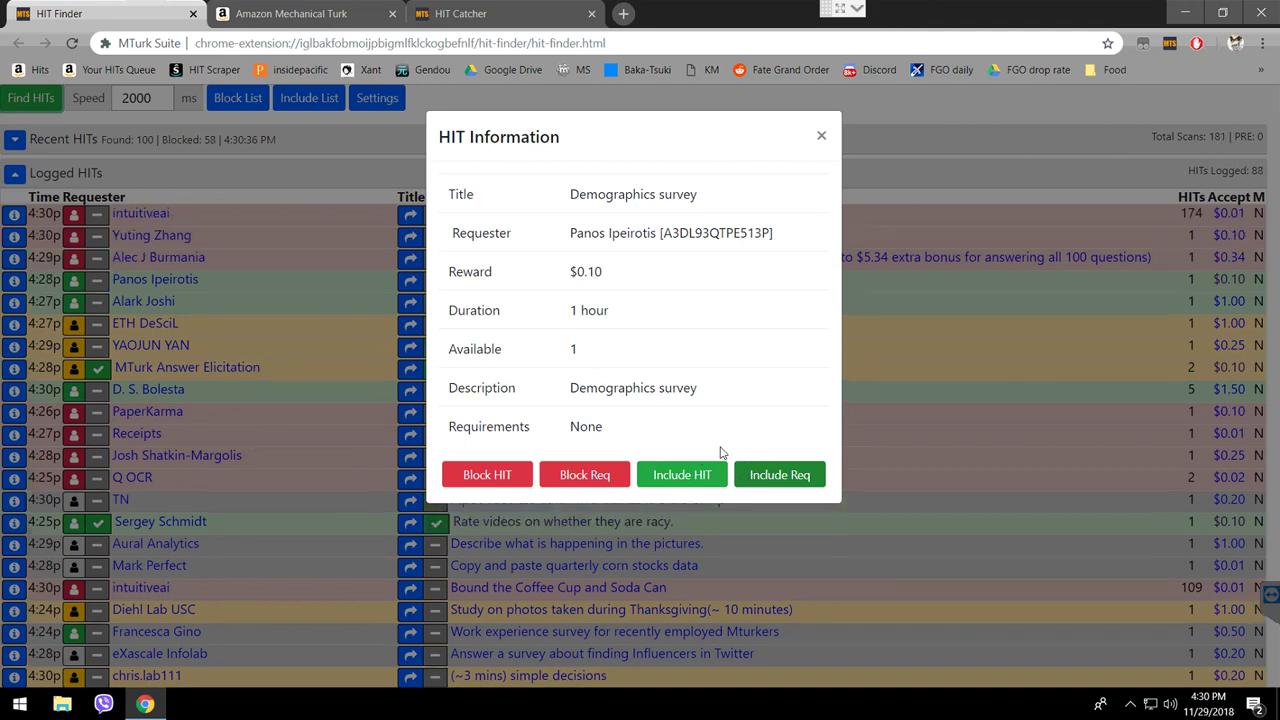
pyautogui.click(819, 137)
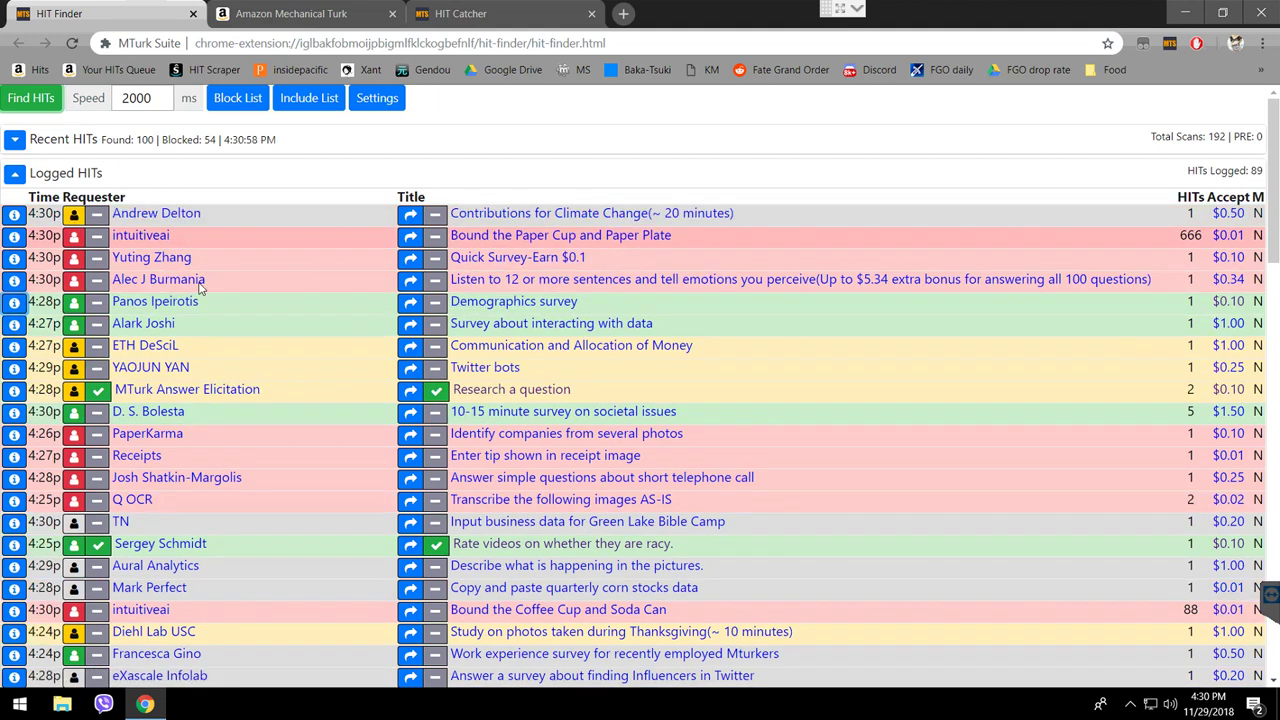
pyautogui.click(72, 237)
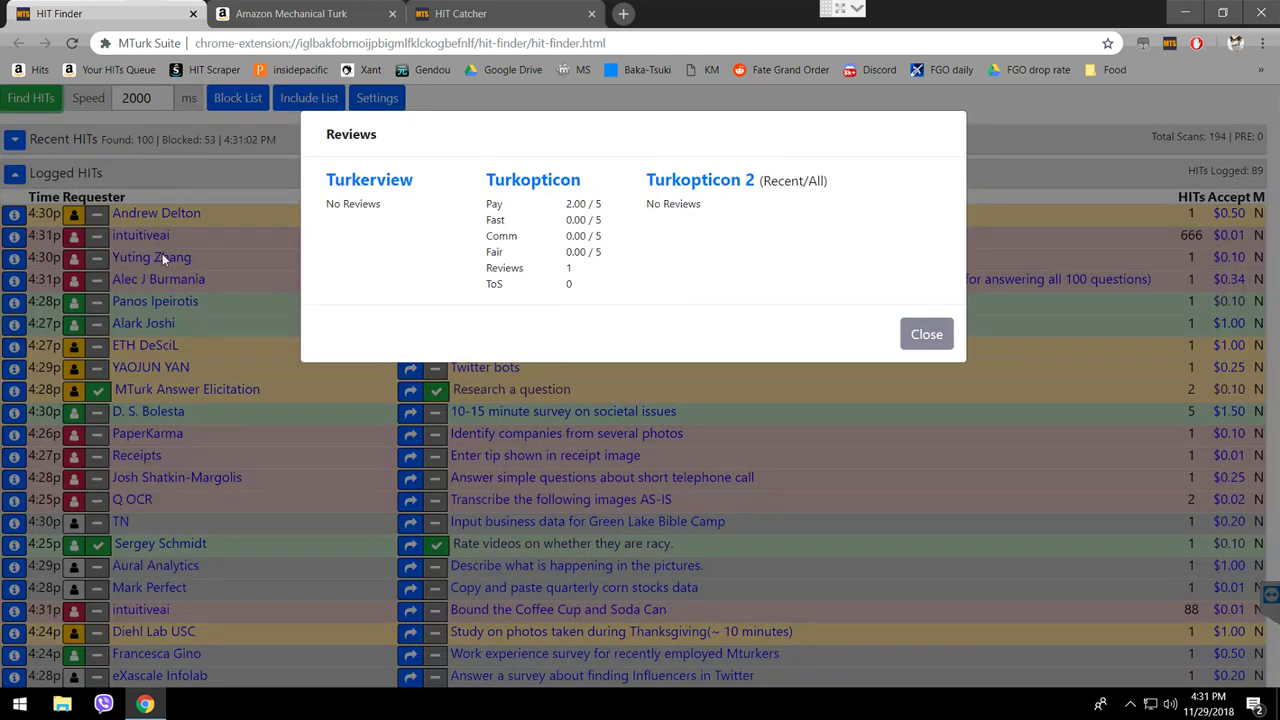
pyautogui.click(103, 255)
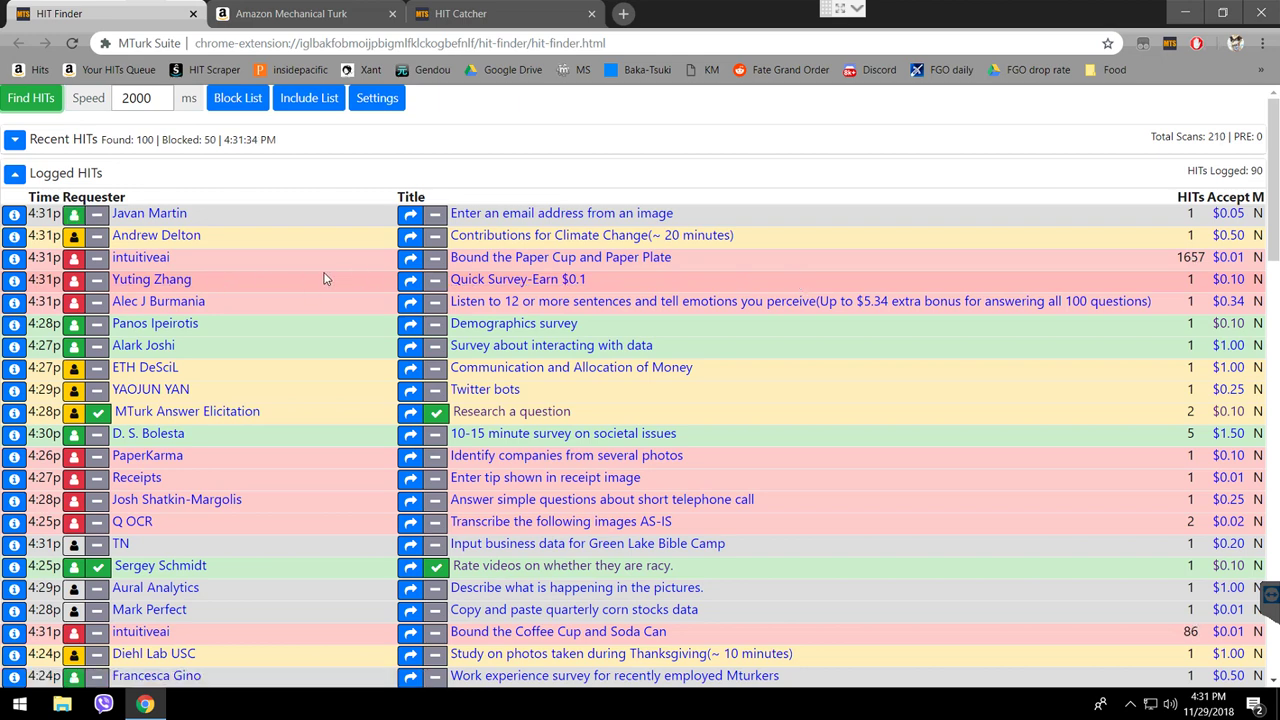
pyautogui.click(73, 258)
pyautogui.click(224, 313)
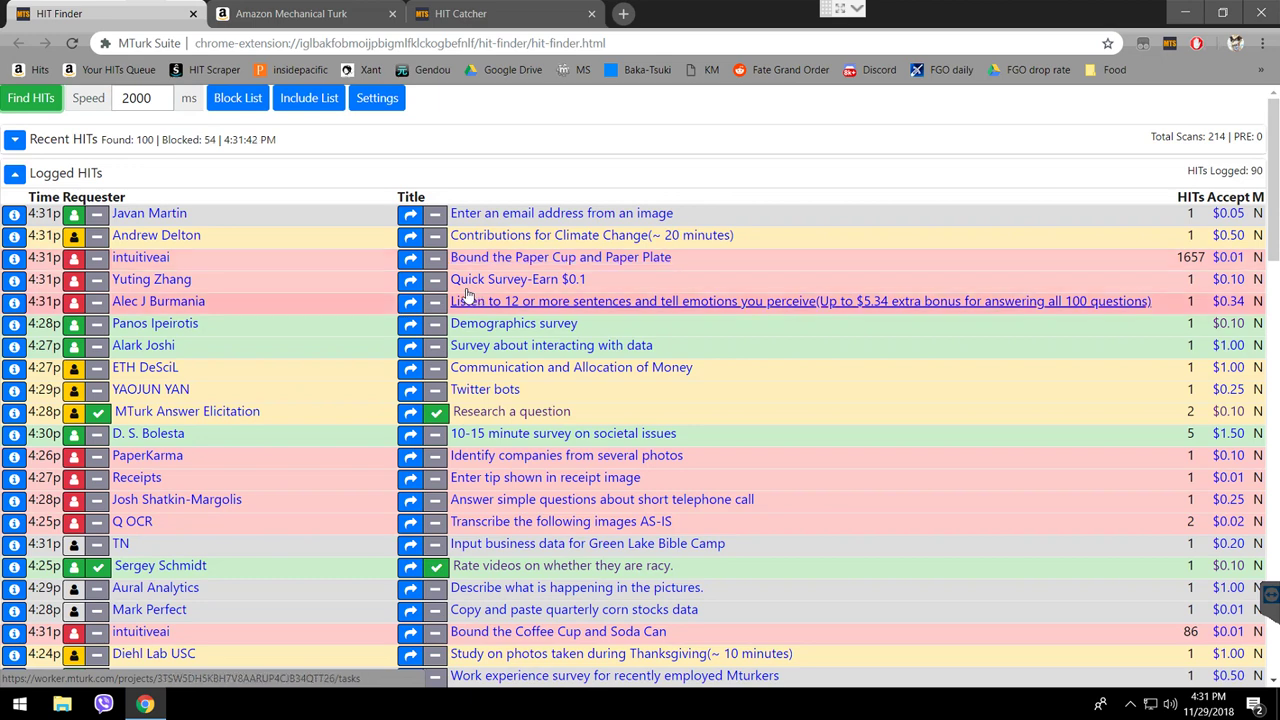
# - Check the sentence-emotions survey requester's ratings, then save them to the block list via Block Req
pyautogui.click(73, 301)
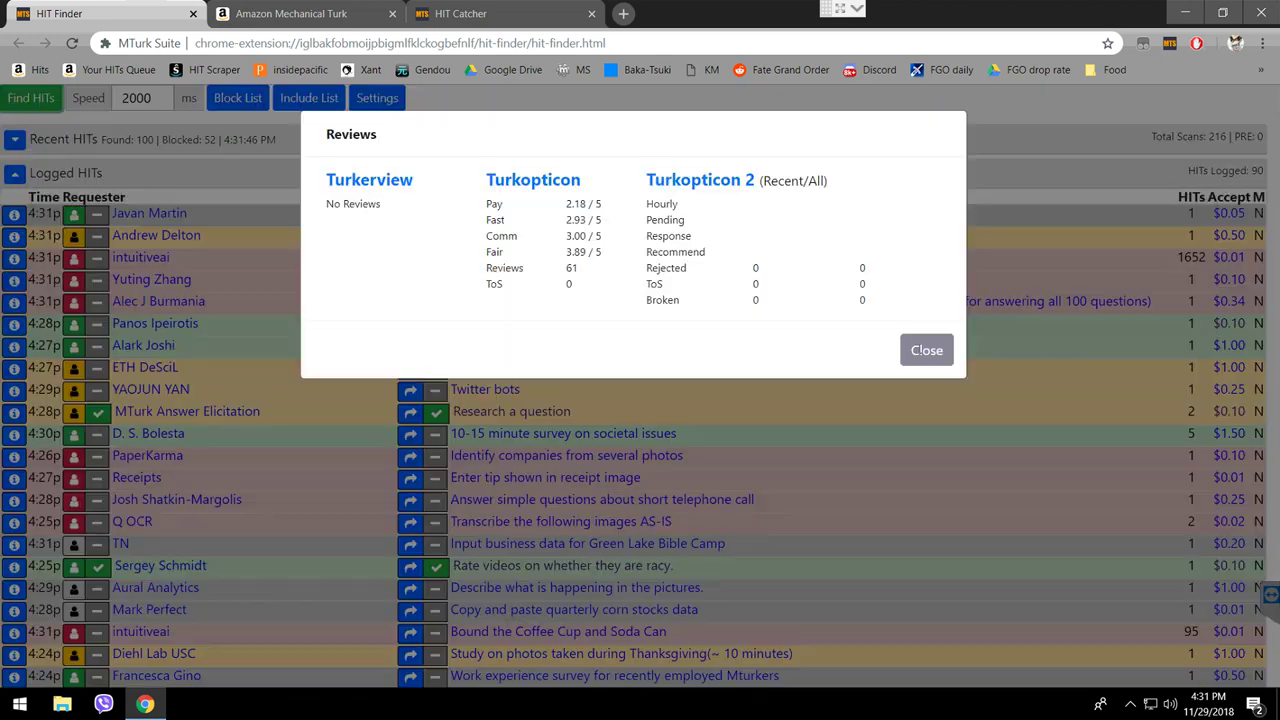
pyautogui.click(73, 301)
pyautogui.click(14, 301)
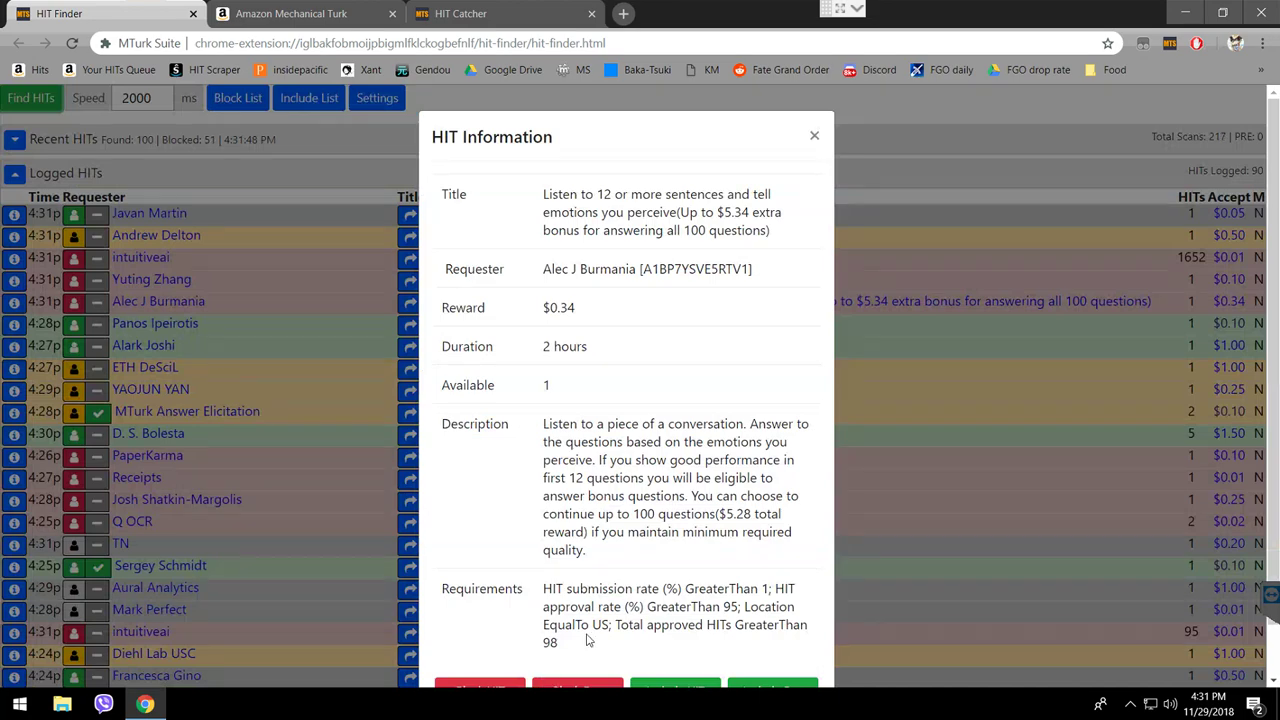
pyautogui.scroll(-1, 612, 561)
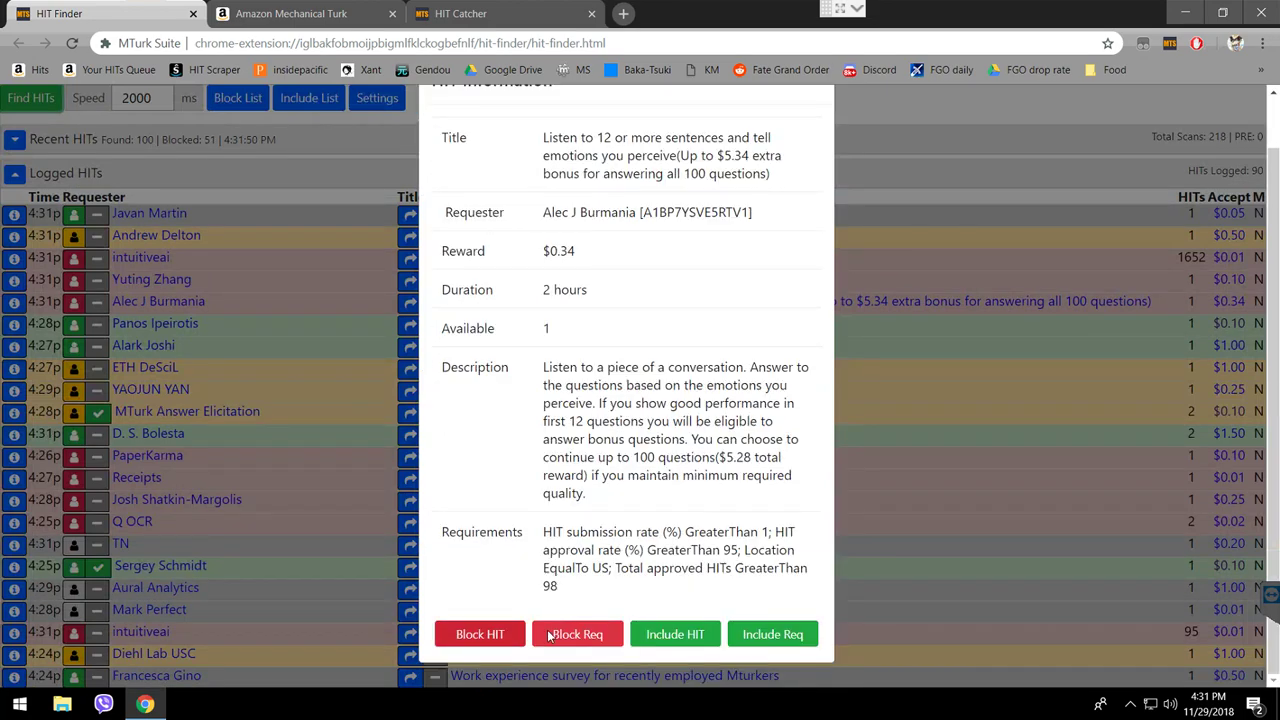
pyautogui.click(570, 632)
pyautogui.click(727, 364)
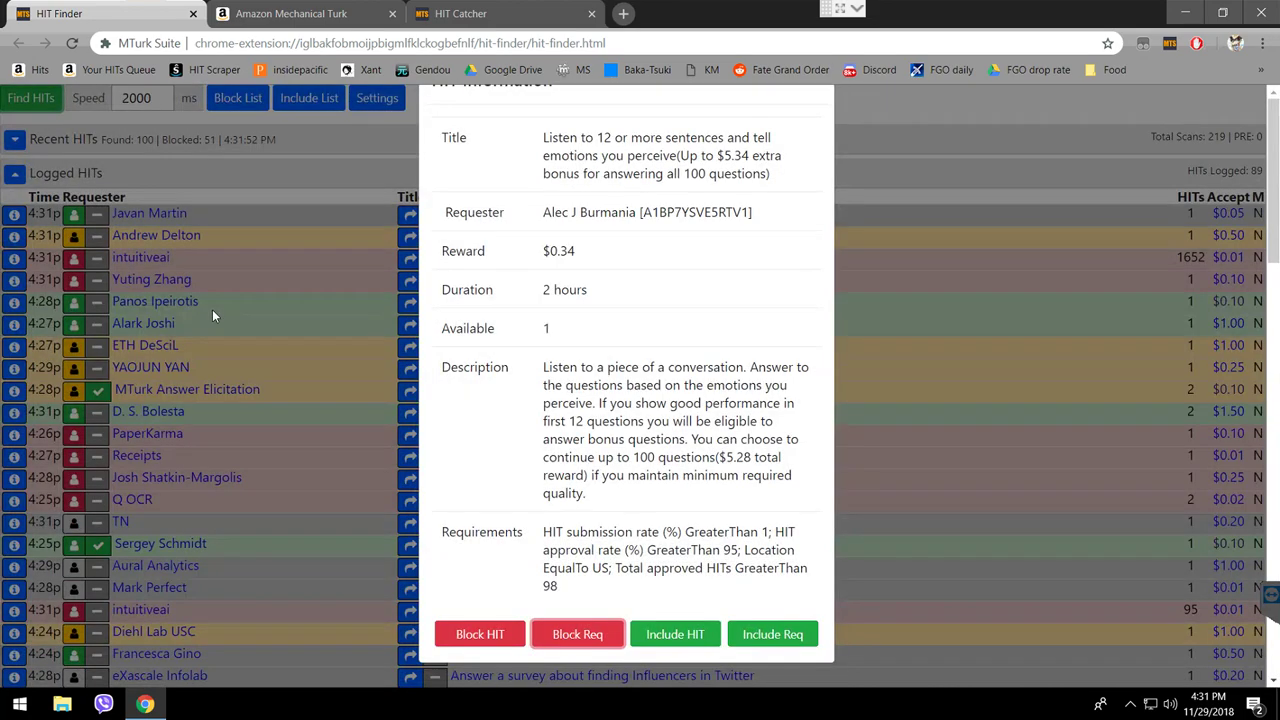
pyautogui.click(49, 272)
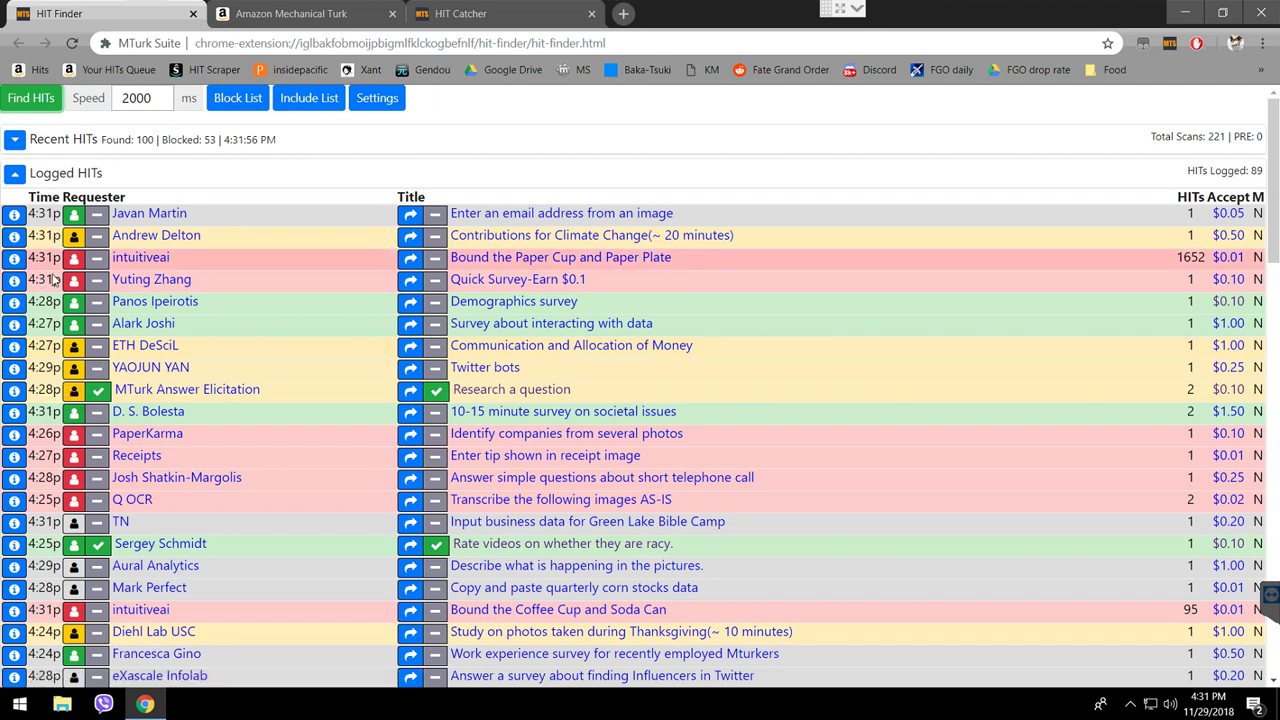
# - Show the Demographics survey requester's reviews ($22.45 hourly) and open their Turkopticon page in the background
pyautogui.click(73, 301)
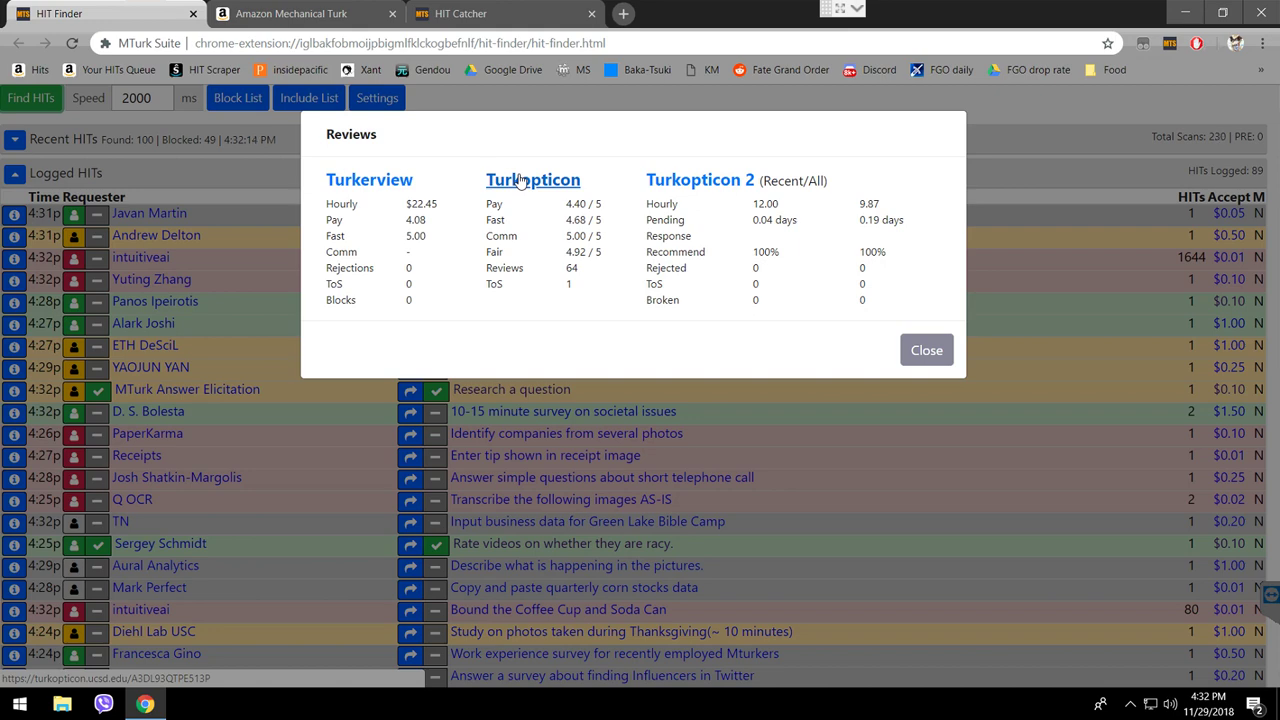
pyautogui.middleClick(520, 179)
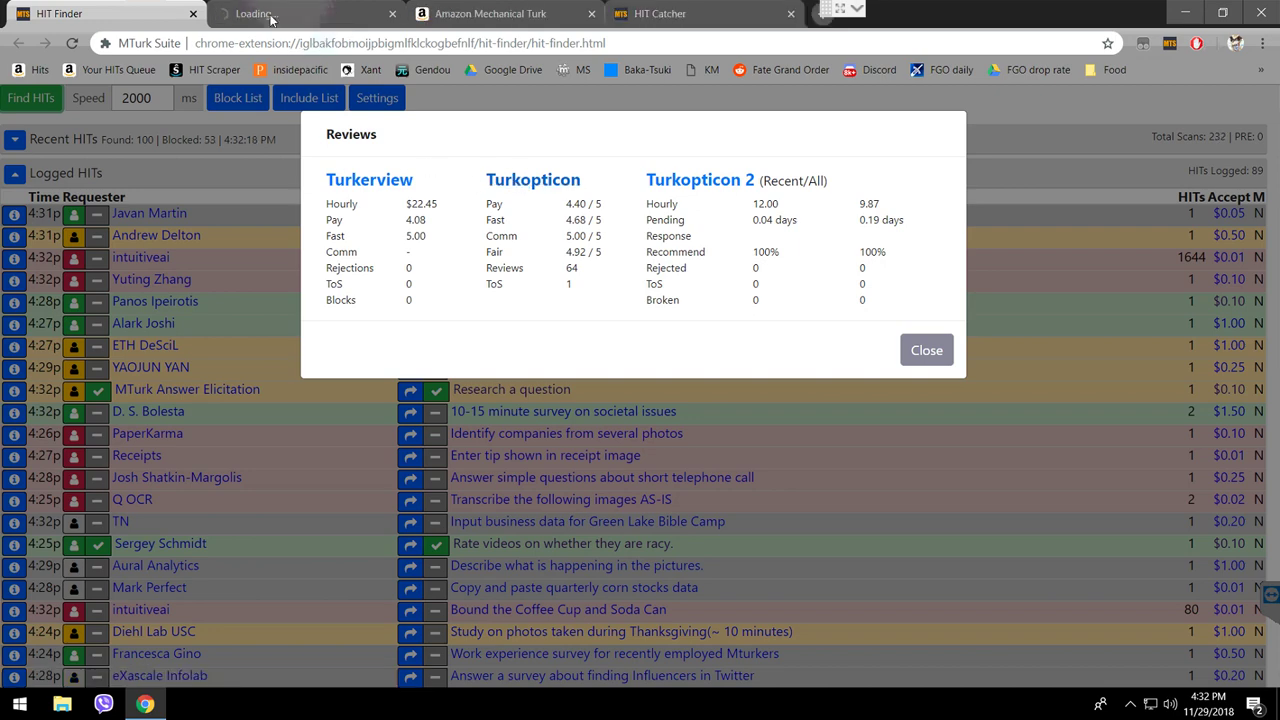
# - Switch to Turkopticon, close the extra Mechanical Turk tab, and read the requester's mostly 5/5 reviews
pyautogui.click(271, 20)
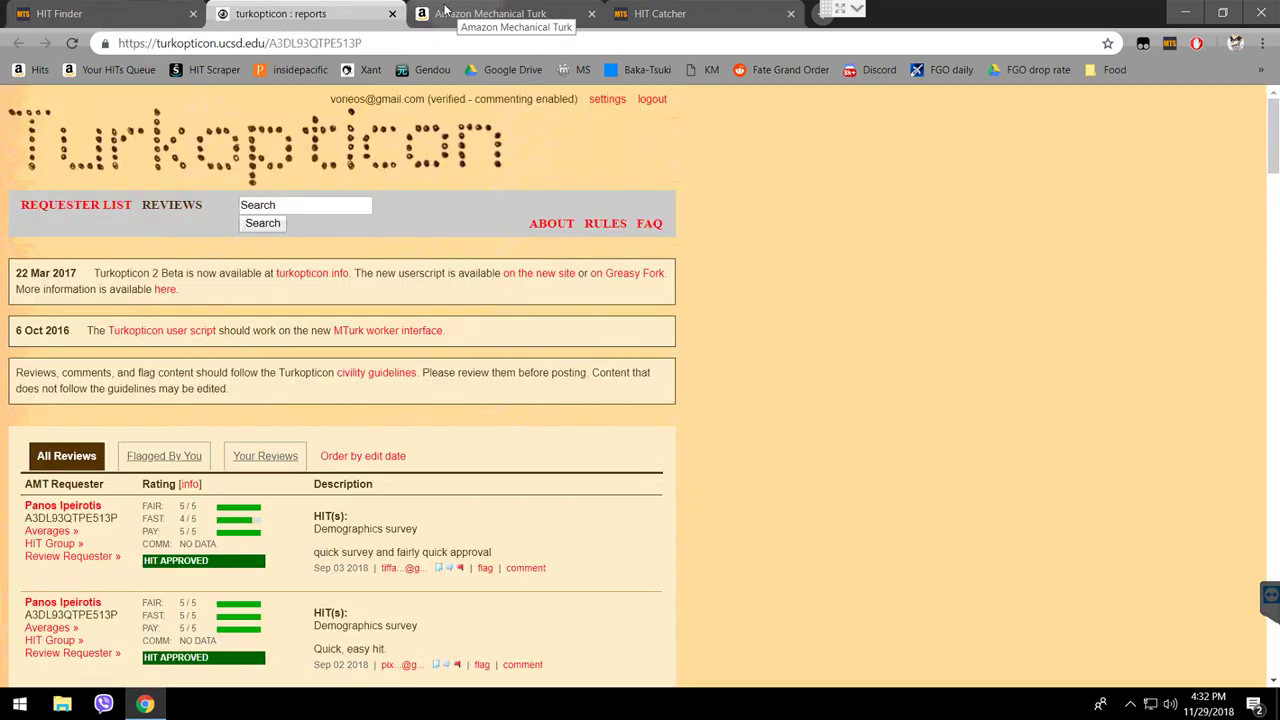
pyautogui.middleClick(443, 15)
pyautogui.scroll(-2, 410, 453)
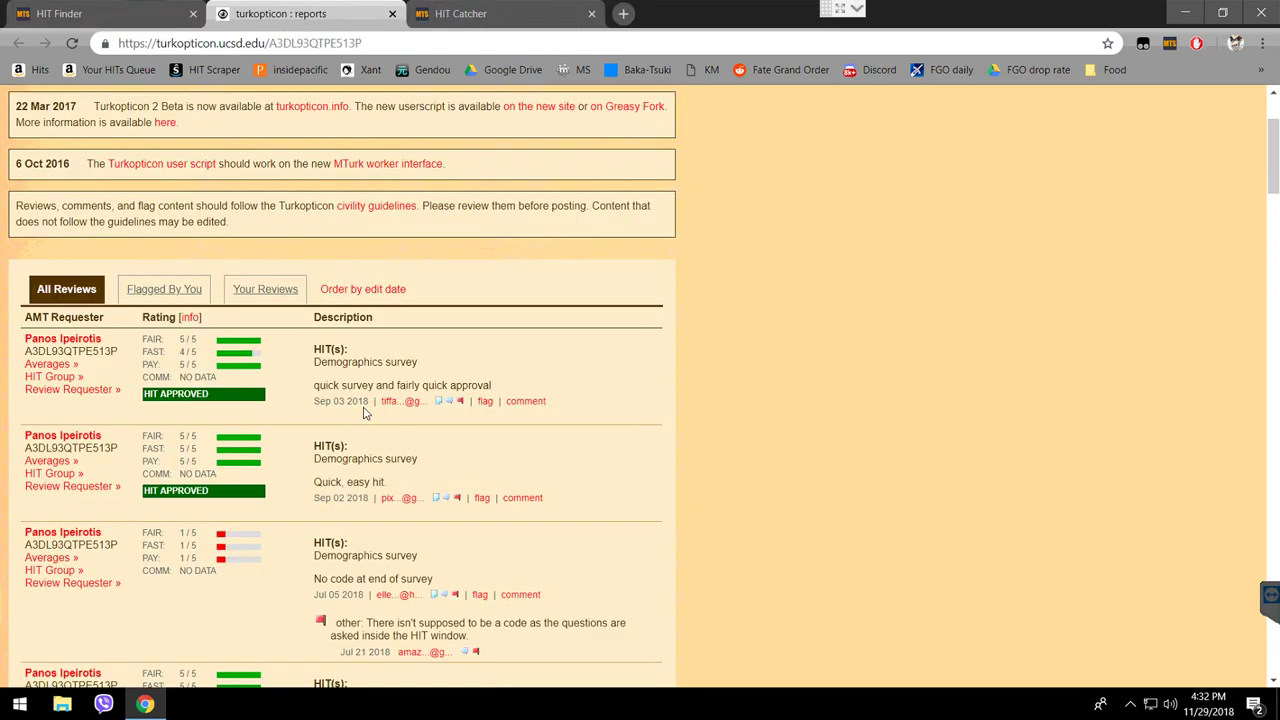
pyautogui.scroll(-2, 254, 455)
pyautogui.scroll(-3, 255, 463)
pyautogui.scroll(3, 288, 484)
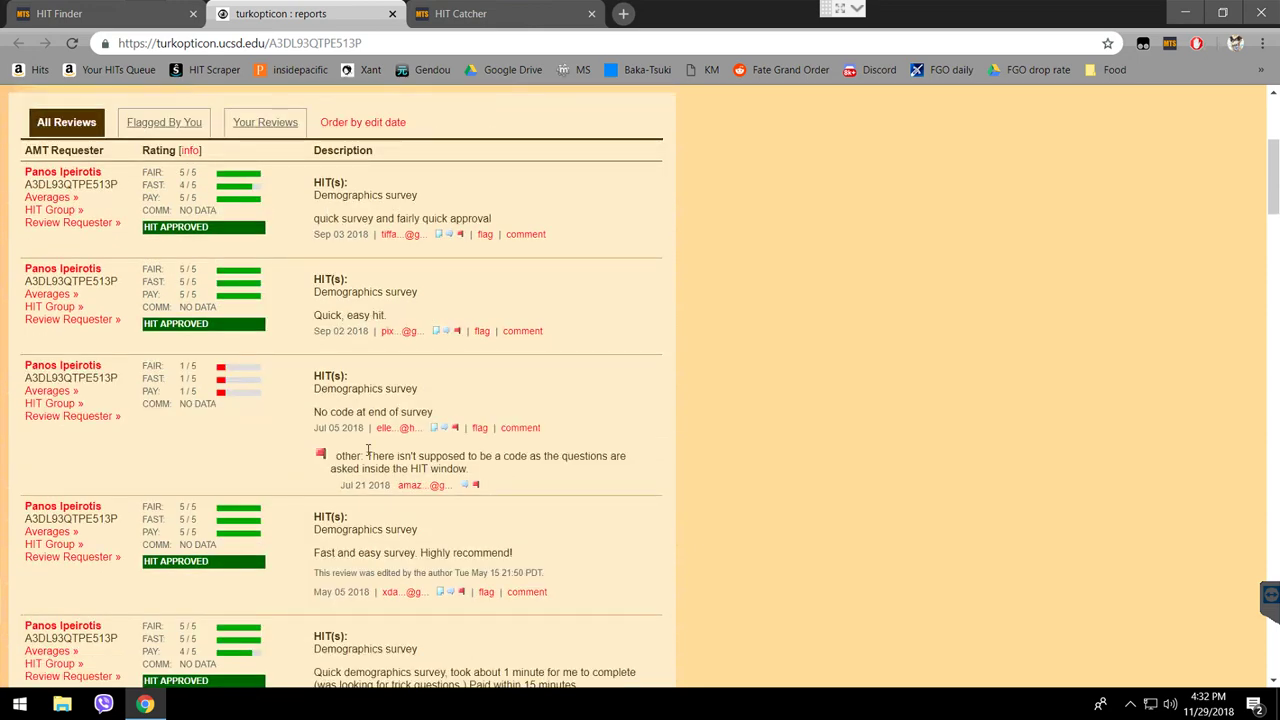
pyautogui.tripleClick(320, 195)
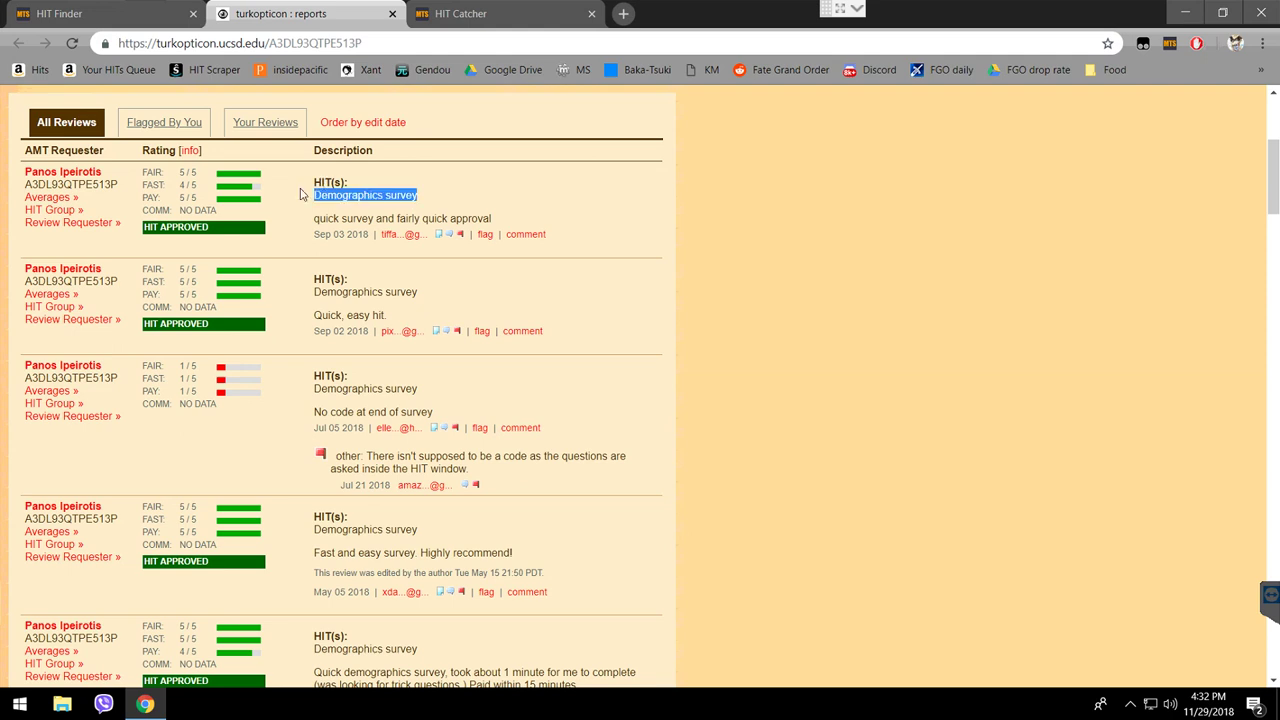
pyautogui.click(318, 196)
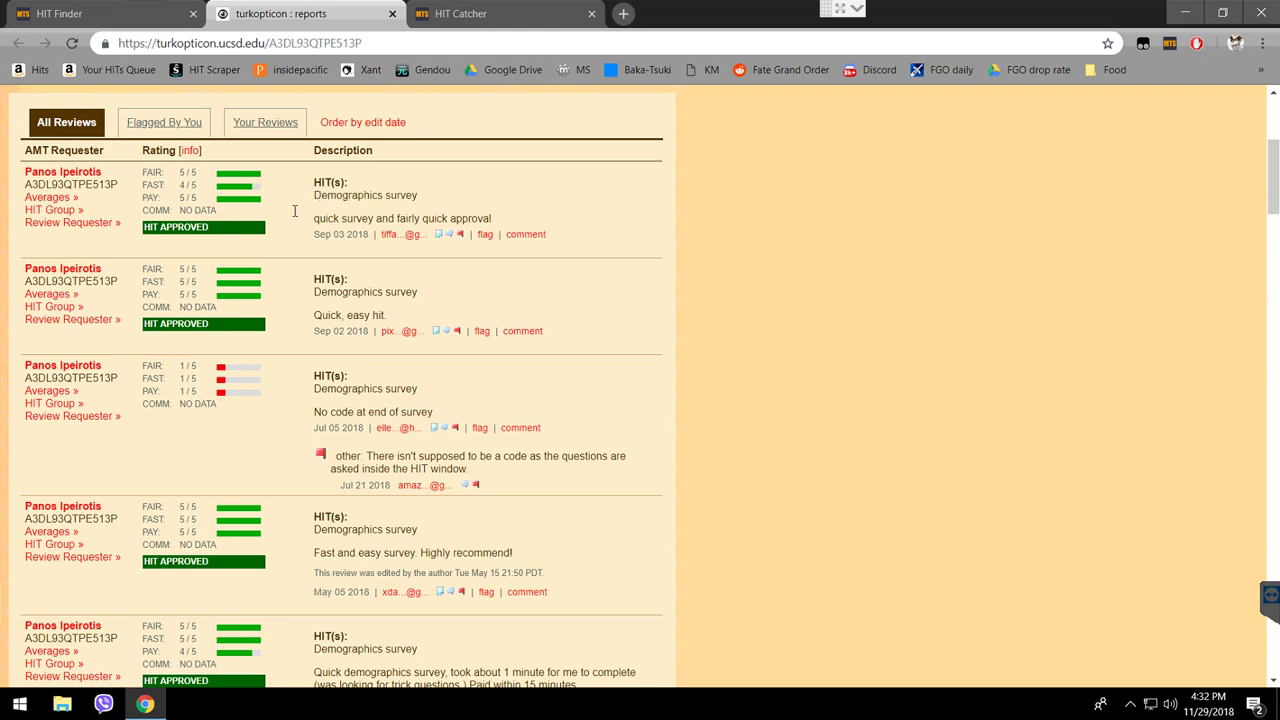
pyautogui.moveTo(295, 218); pyautogui.dragTo(489, 218)
pyautogui.click(218, 182)
# - Close the Turkopticon tab and dismiss the Reviews popup to return to HIT Finder
pyautogui.middleClick(266, 15)
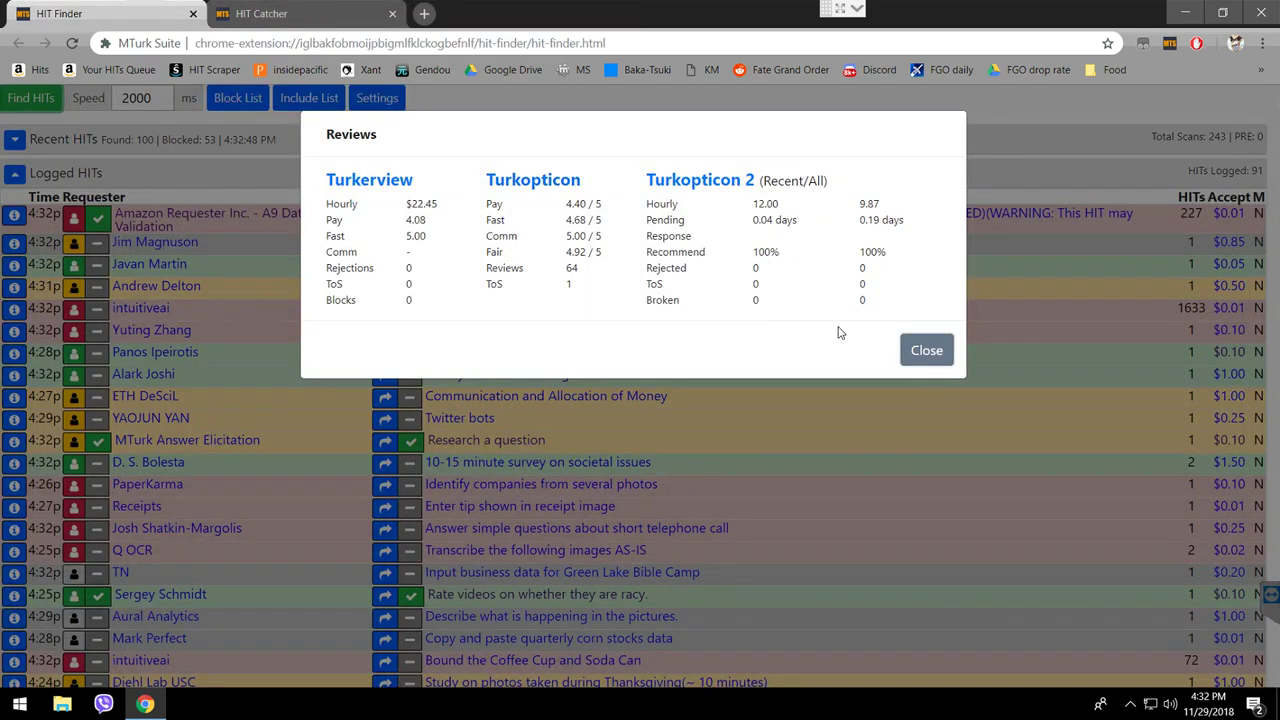
pyautogui.press('Escape')
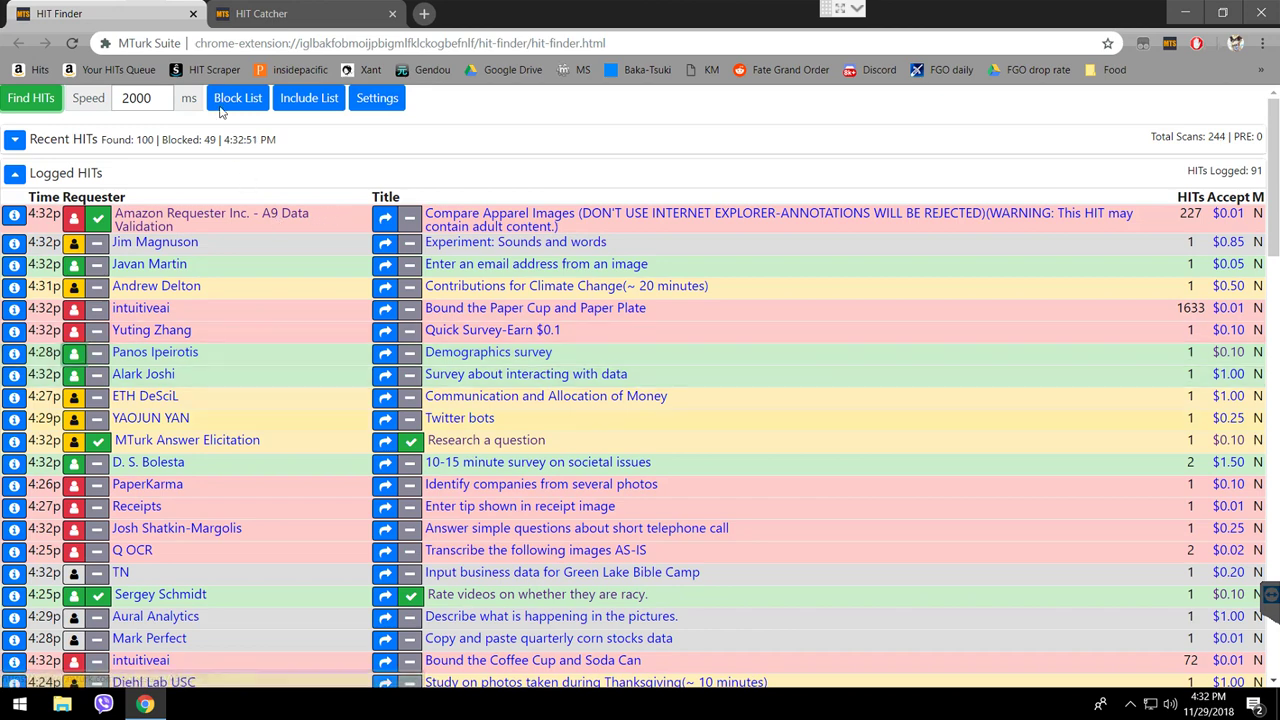